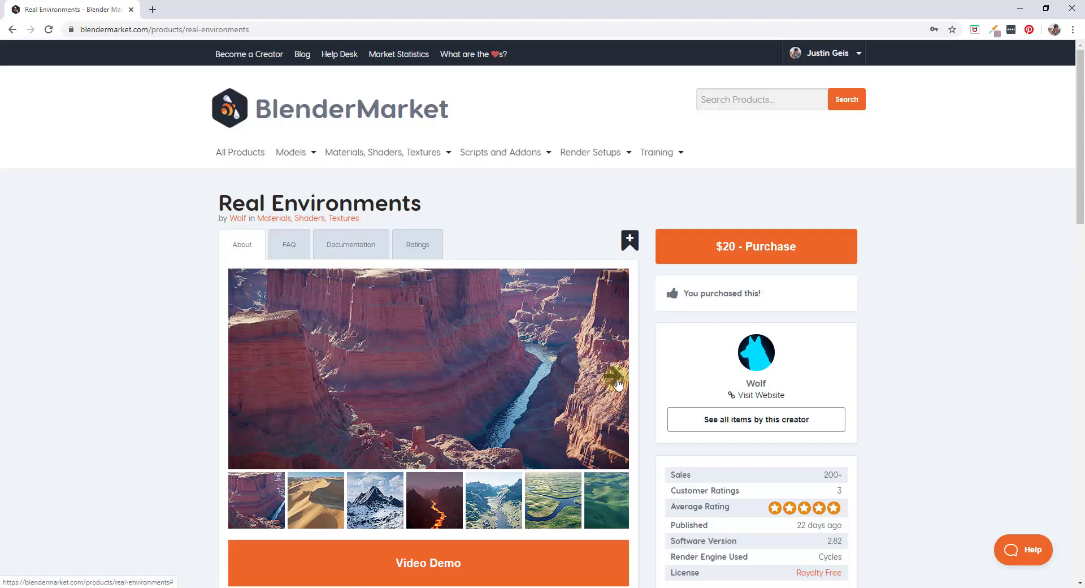
Cycle the Real Environments previews (snowy mountain, lava valley, green river valley), then scroll down to Description and Biomes
{"action": "left_click", "coordinate": [614, 376]}
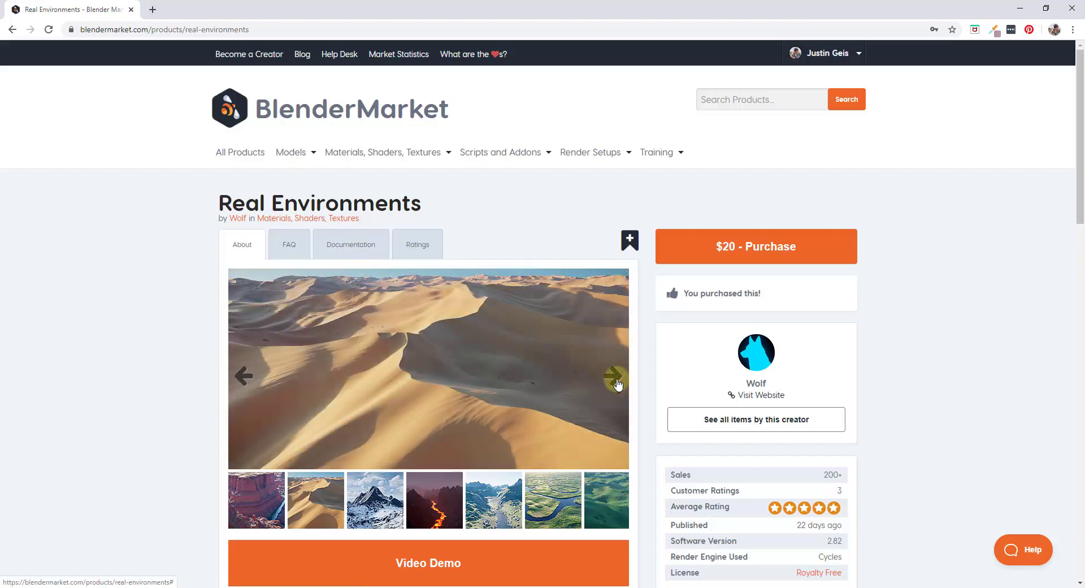
{"action": "left_click", "coordinate": [618, 384]}
{"action": "left_click", "coordinate": [617, 384]}
{"action": "scroll", "coordinate": [569, 465], "scroll_direction": "down", "scroll_amount": 3}
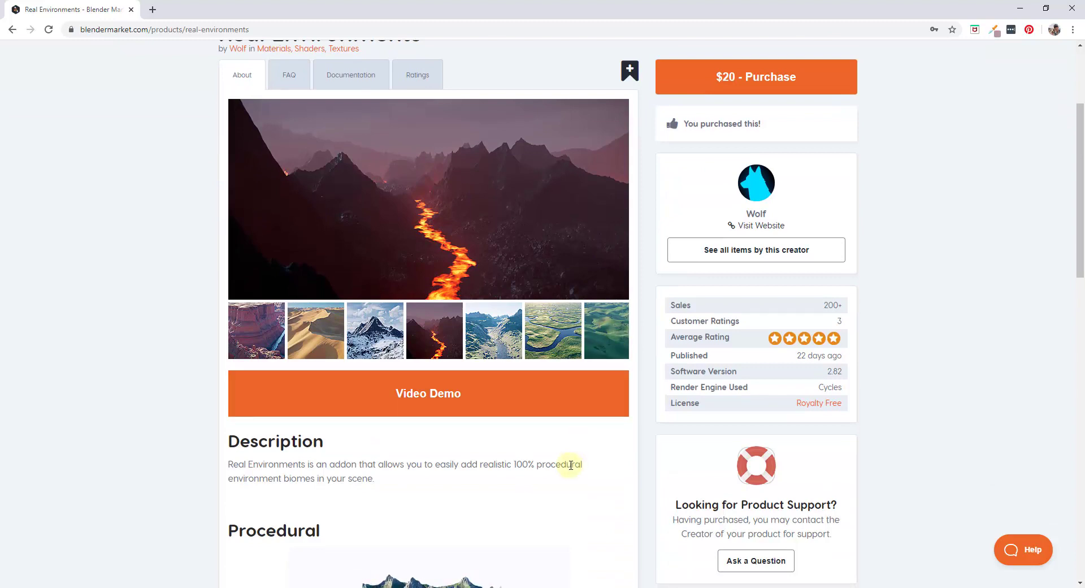
{"action": "scroll", "coordinate": [571, 462], "scroll_direction": "up", "scroll_amount": 1}
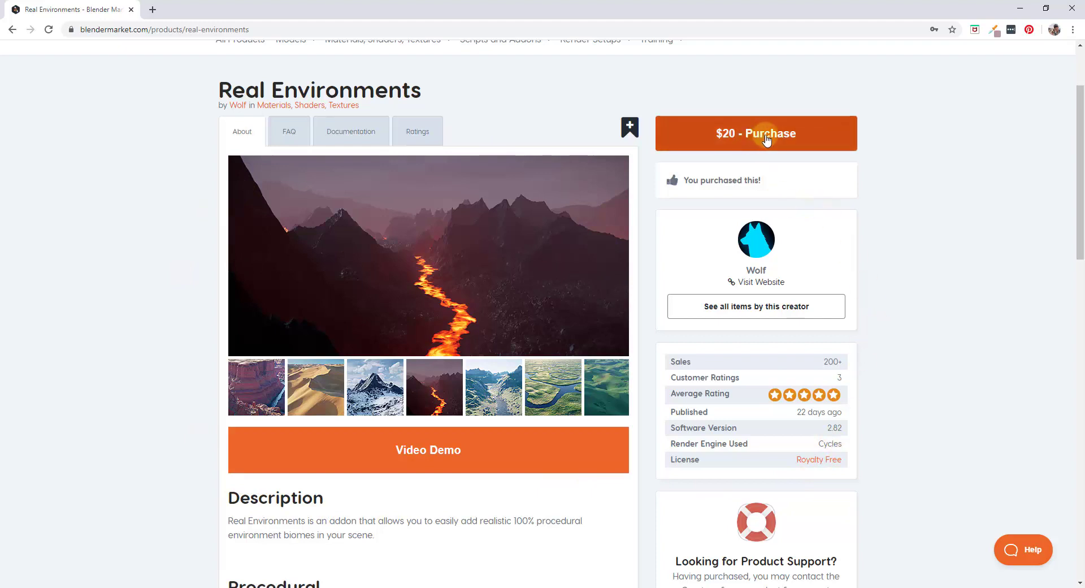
{"action": "left_click", "coordinate": [608, 276]}
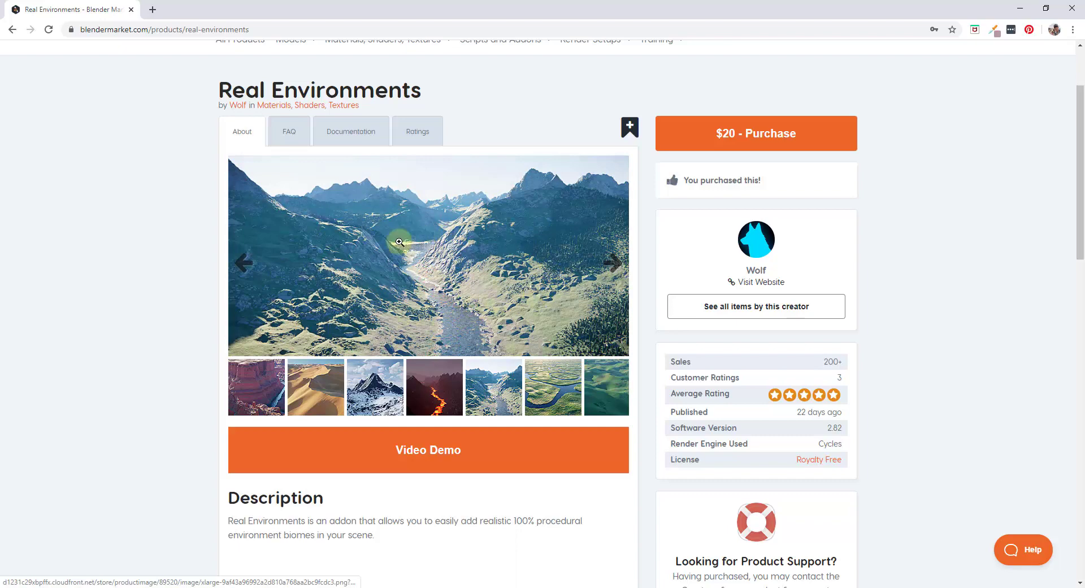
{"action": "scroll", "coordinate": [542, 328], "scroll_direction": "down", "scroll_amount": 7}
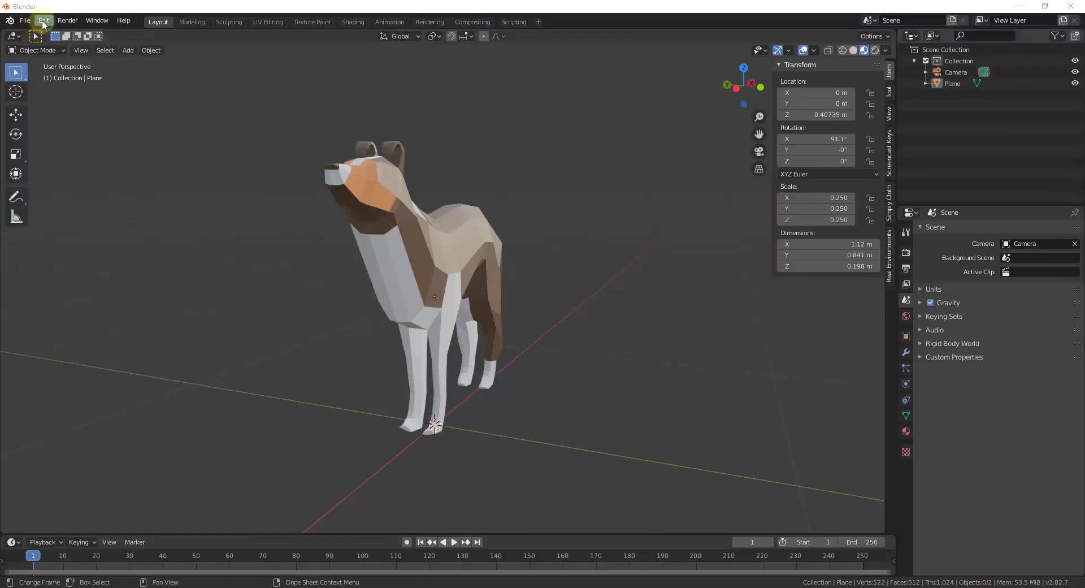
In Preferences > Add-ons, search for 'envir' to locate the Real Environments add-on
{"action": "left_click", "coordinate": [43, 21]}
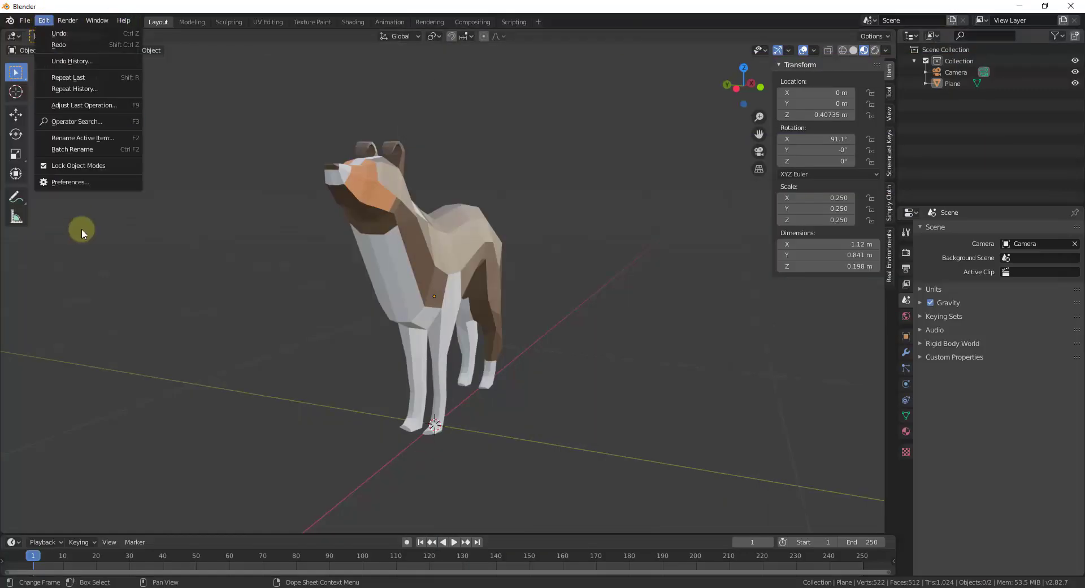
{"action": "left_click", "coordinate": [95, 180]}
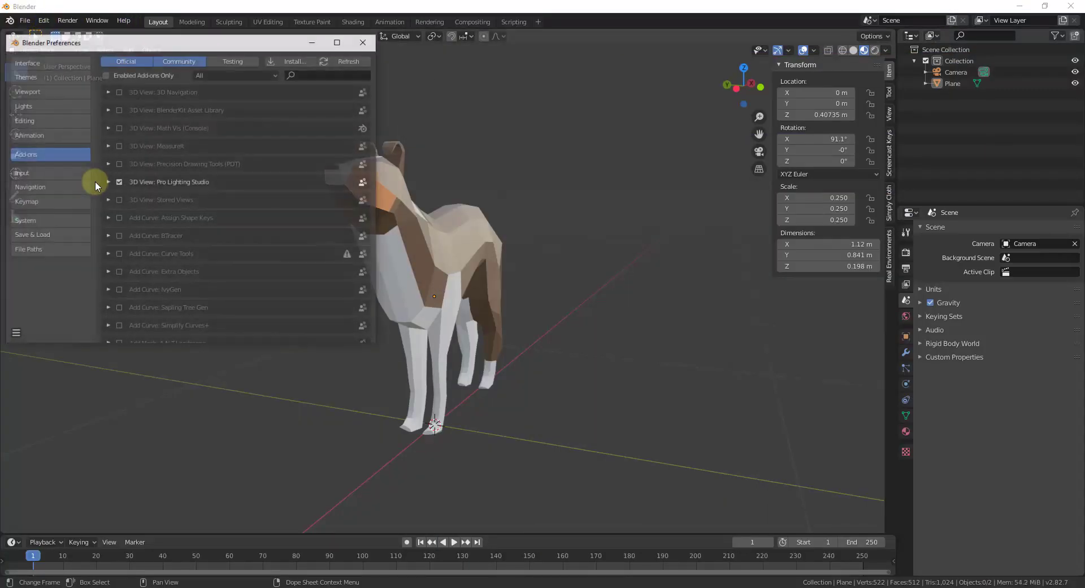
{"action": "left_click", "coordinate": [304, 74]}
{"action": "type", "text": "mater"}
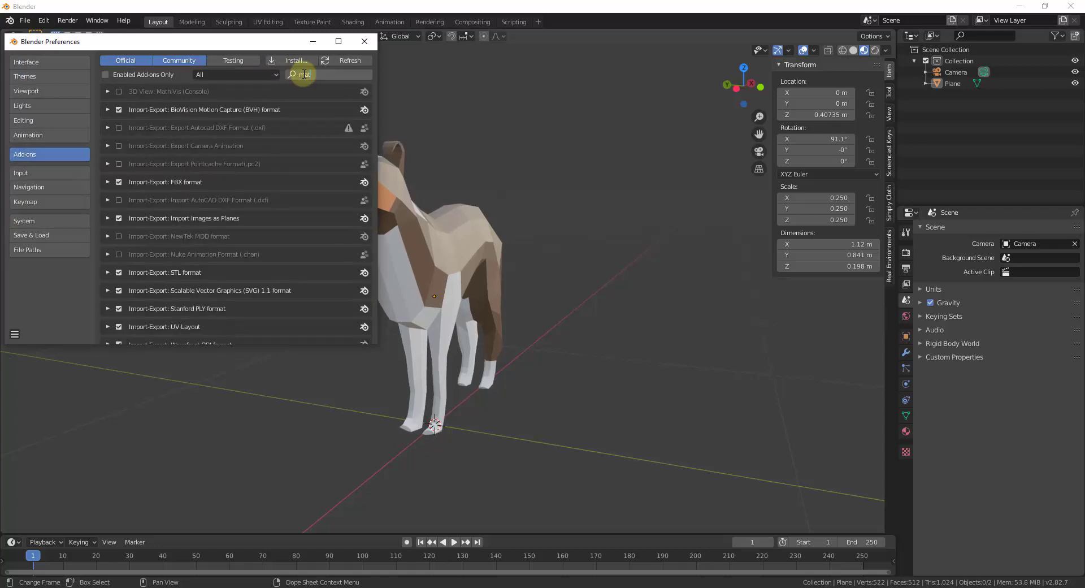
{"action": "key", "text": "BackSpace"}
{"action": "key", "text": "BackSpace"}
{"action": "key", "text": "BackSpace"}
{"action": "key", "text": "BackSpace"}
{"action": "key", "text": "BackSpace"}
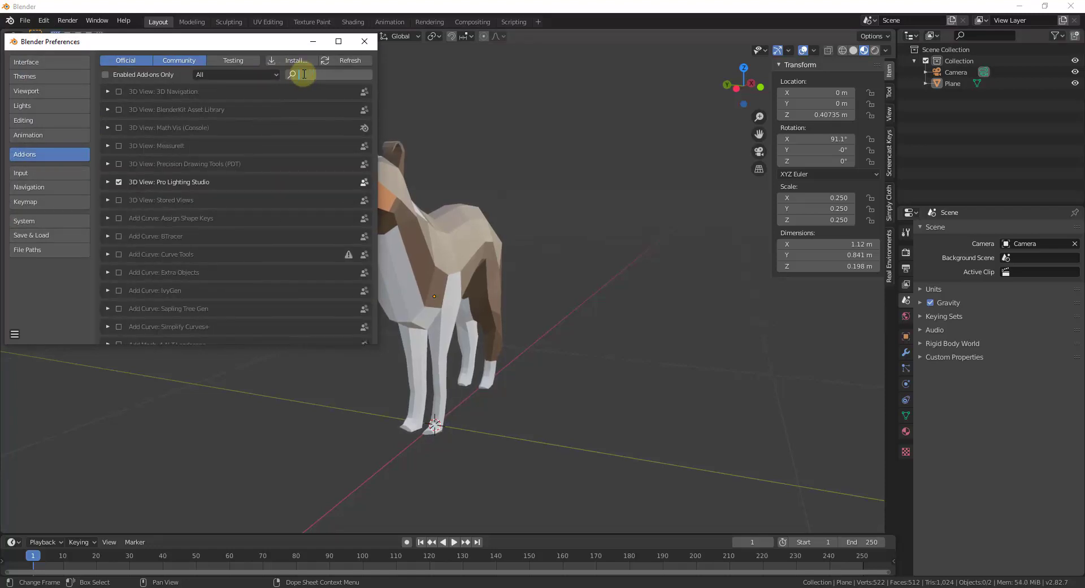
{"action": "type", "text": "envir"}
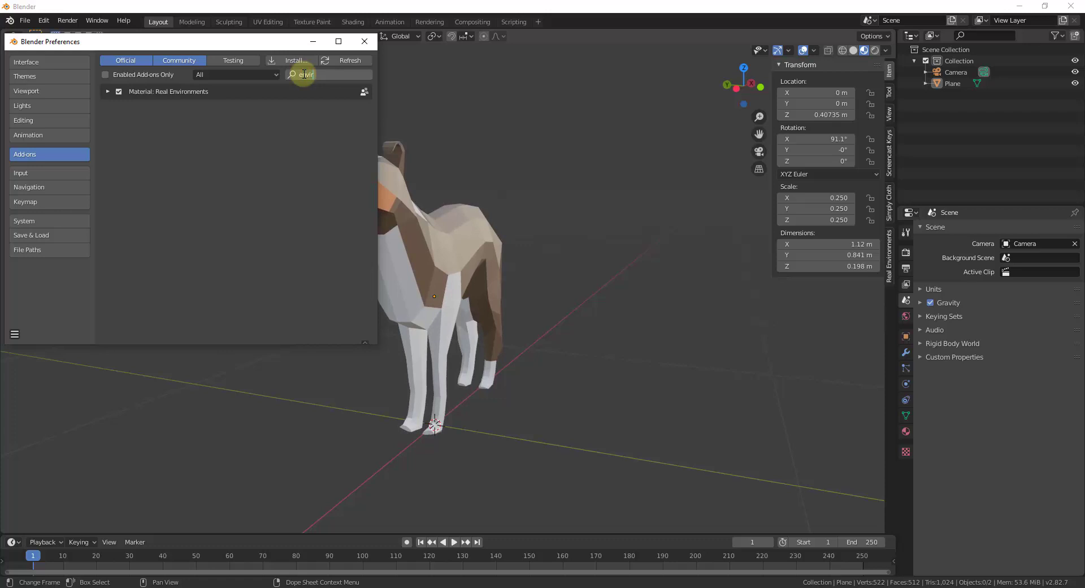
Confirm the add-on is enabled, close Preferences and show the Real Environments sidebar panel
{"action": "left_click", "coordinate": [107, 92]}
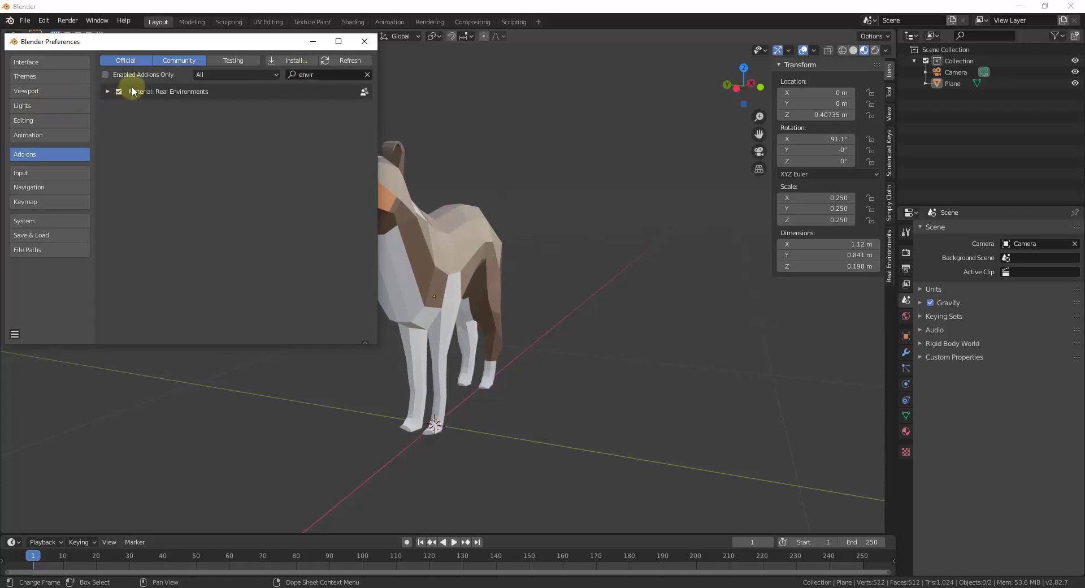
{"action": "left_click", "coordinate": [365, 41]}
{"action": "left_click", "coordinate": [888, 248]}
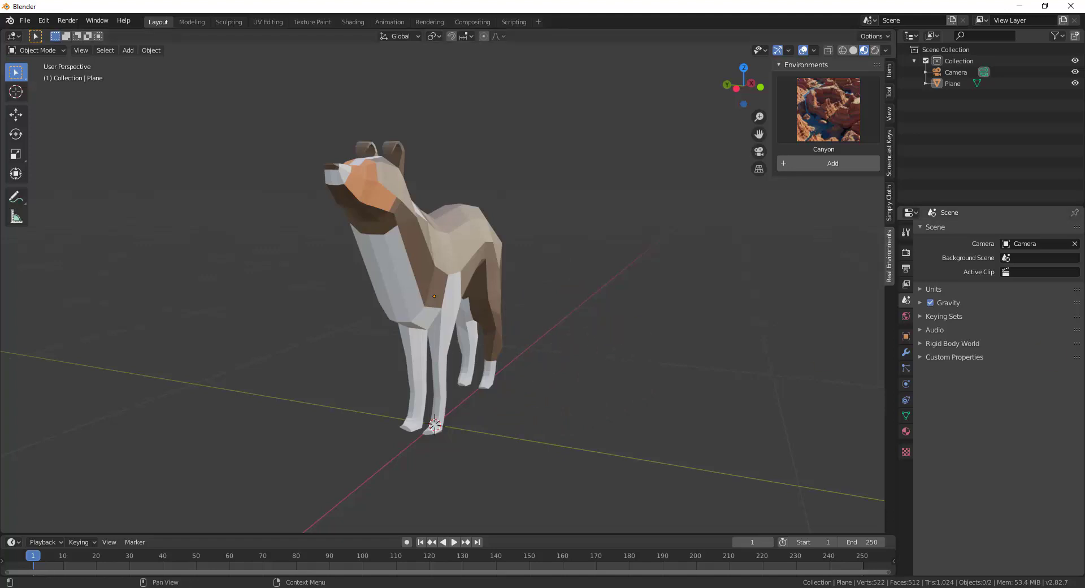
Delete the dog and add a mesh plane sized 2000 m
{"action": "scroll", "coordinate": [615, 370], "scroll_direction": "down", "scroll_amount": 2}
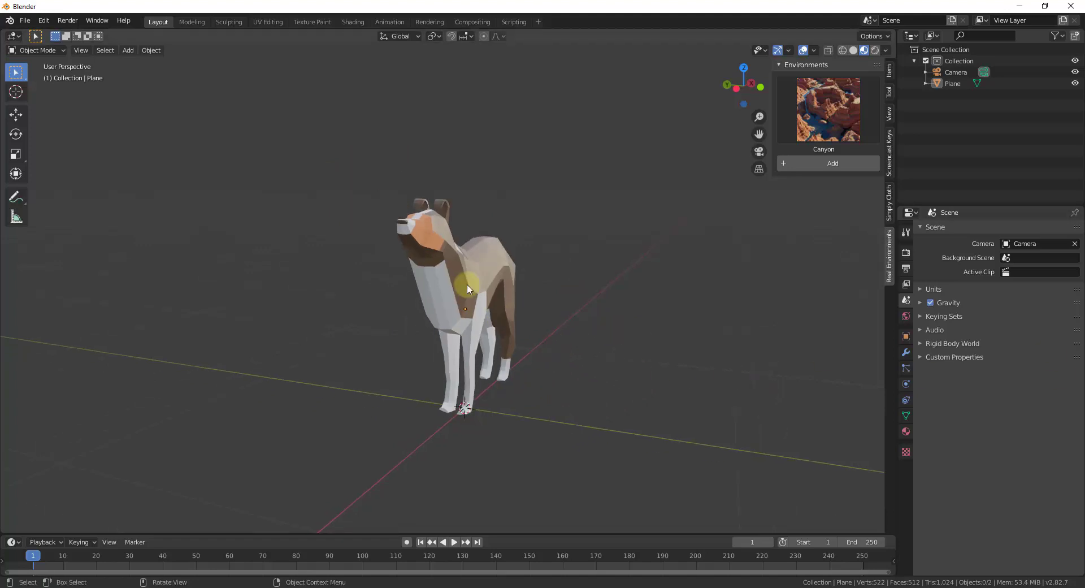
{"action": "key", "text": "Delete"}
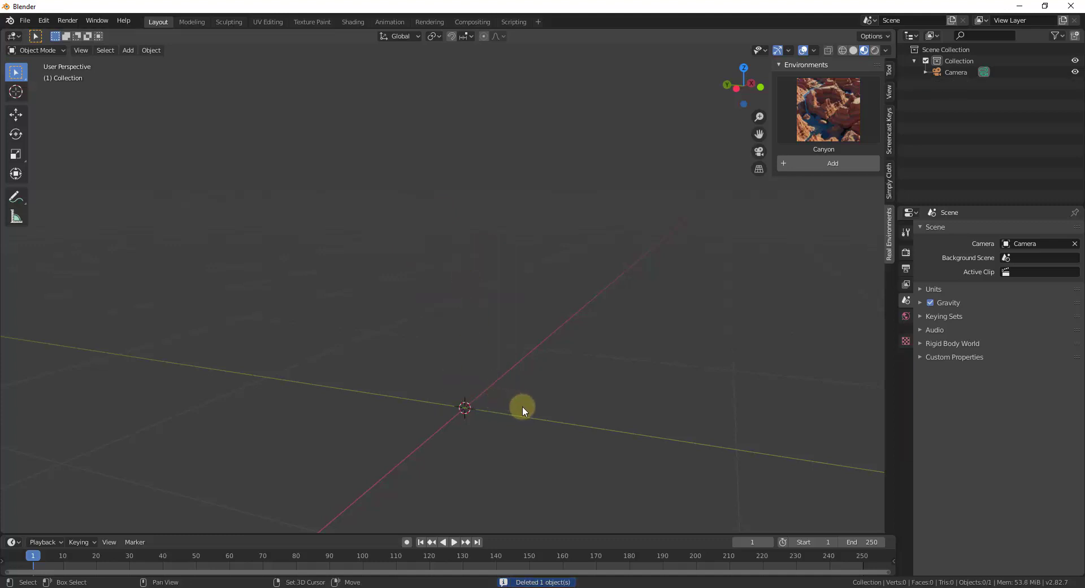
{"action": "key", "text": "shift+a"}
{"action": "mouse_move", "coordinate": [477, 367]}
{"action": "left_click", "coordinate": [581, 367]}
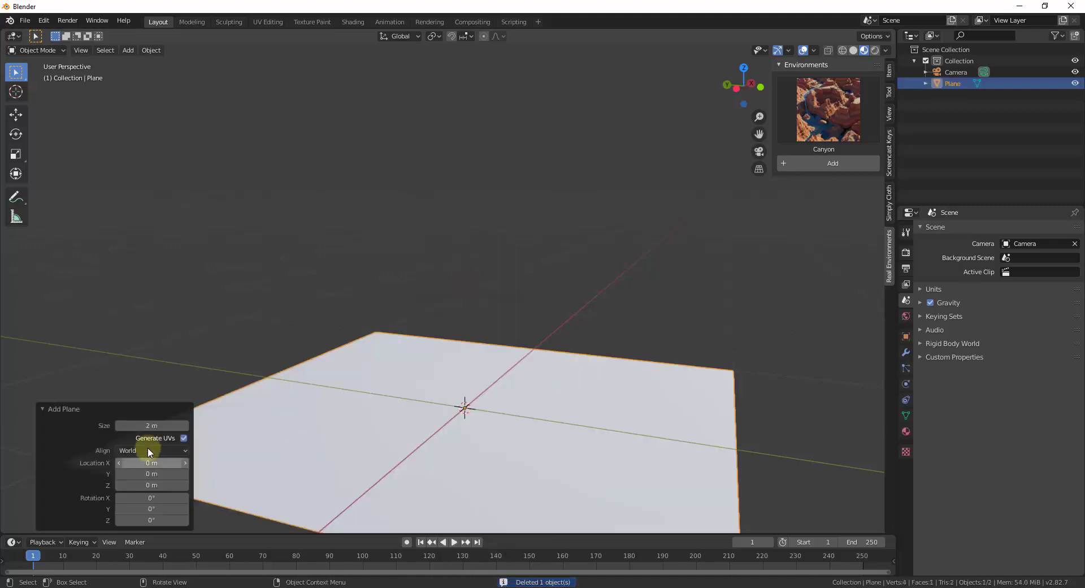
{"action": "left_click", "coordinate": [150, 425]}
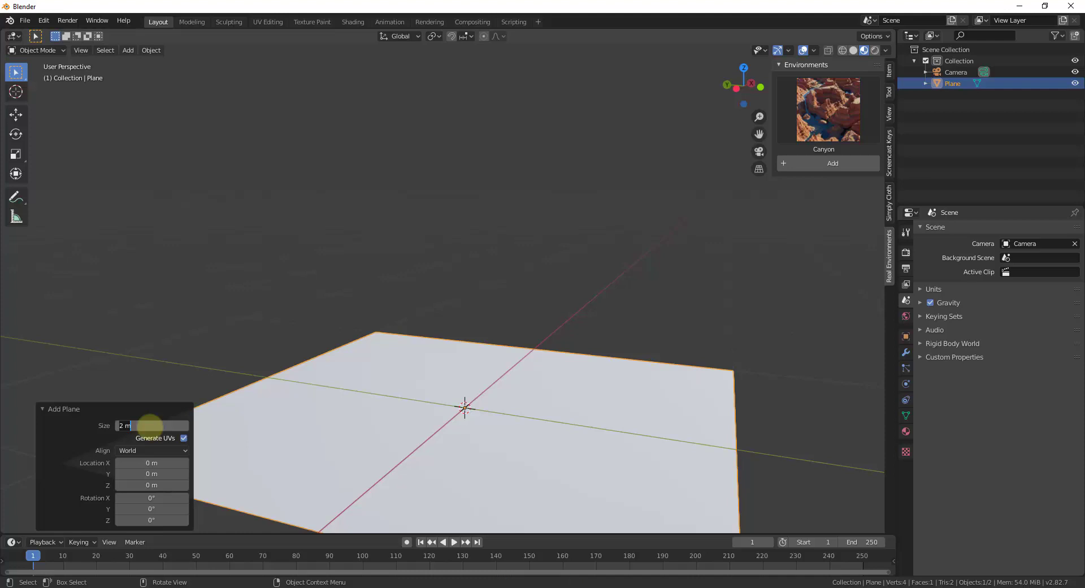
{"action": "type", "text": "2000"}
{"action": "key", "text": "Return"}
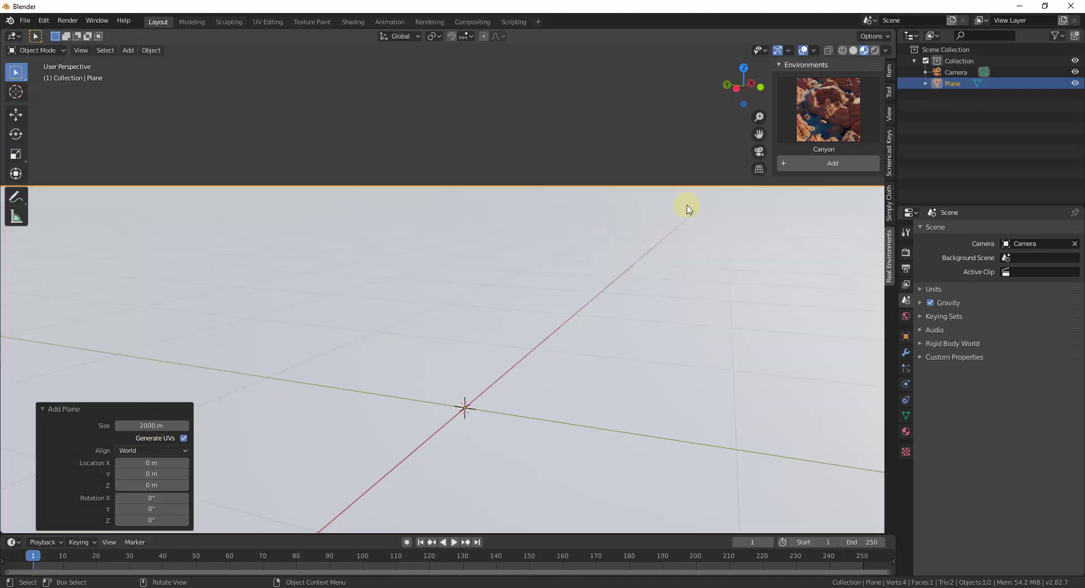
Set the viewport's Clip End to 5000 m in the sidebar View tab
{"action": "left_click", "coordinate": [888, 113]}
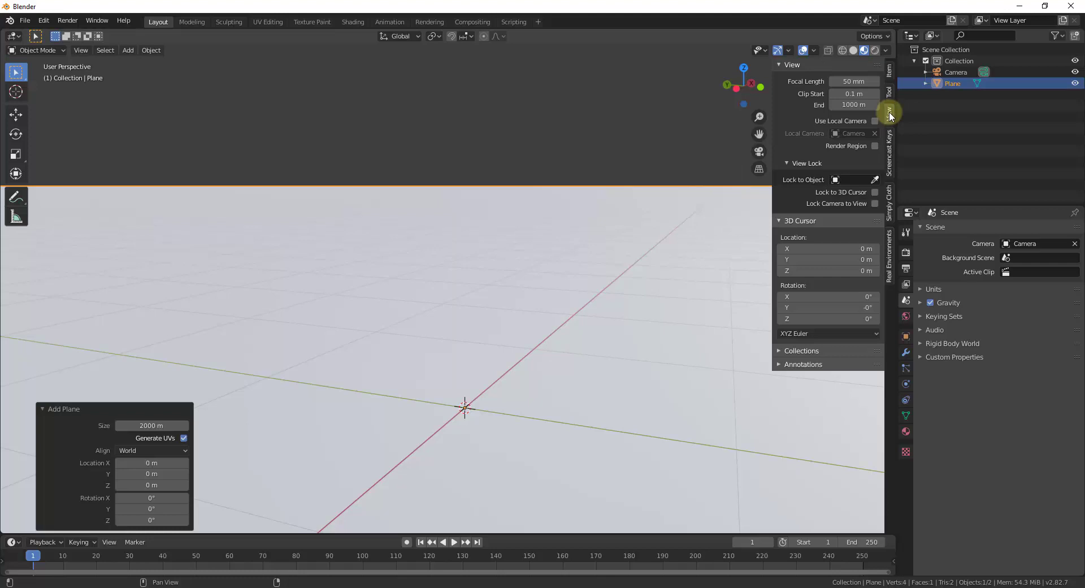
{"action": "left_click", "coordinate": [852, 105]}
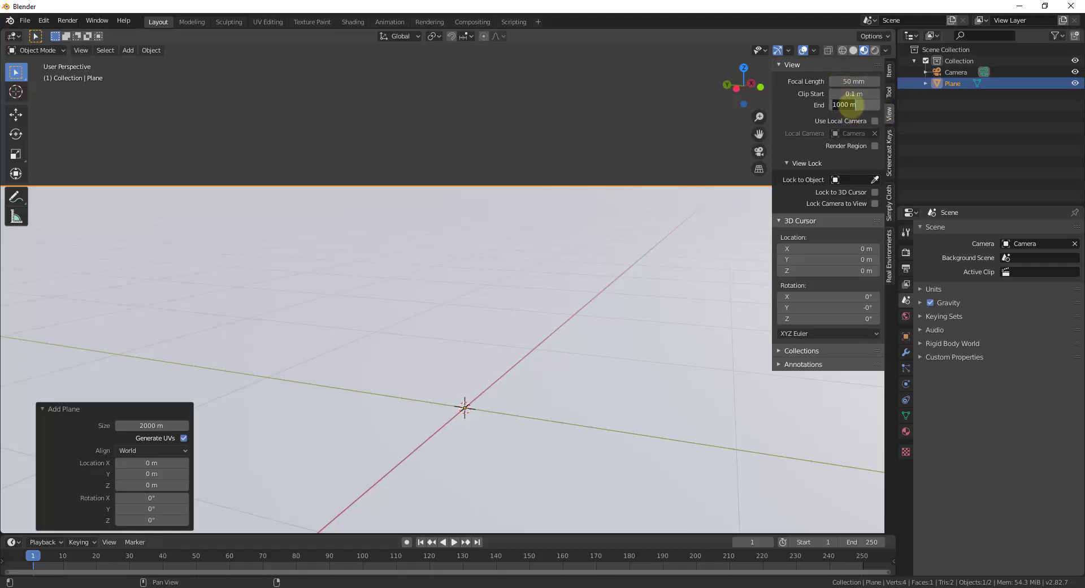
{"action": "type", "text": "5000"}
{"action": "key", "text": "Return"}
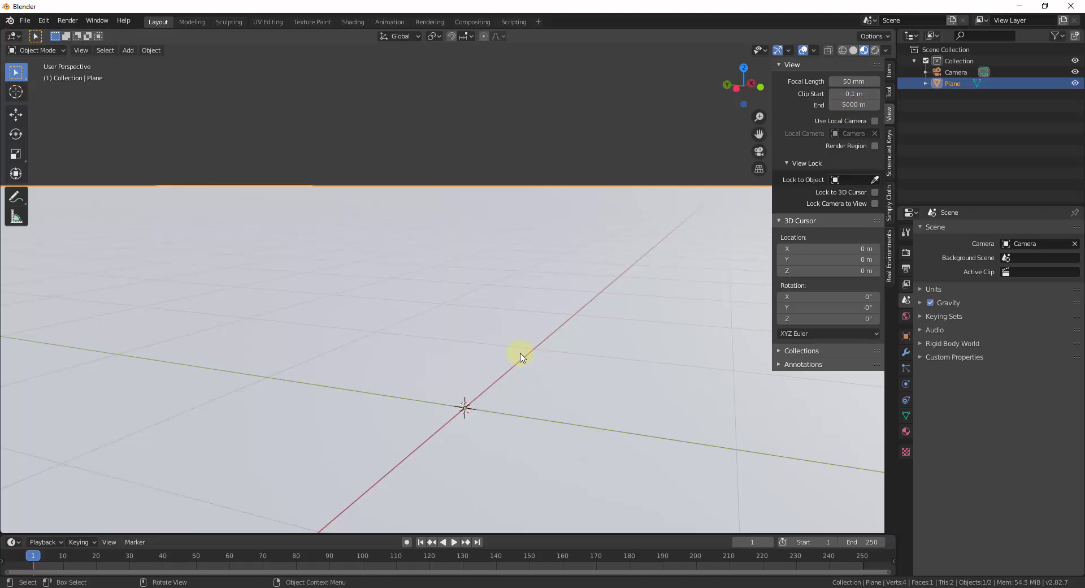
Orbit the view over the plane and bring up the Real Environments presets panel
{"action": "middle_click_drag", "start_coordinate": [516, 355], "coordinate": [560, 302]}
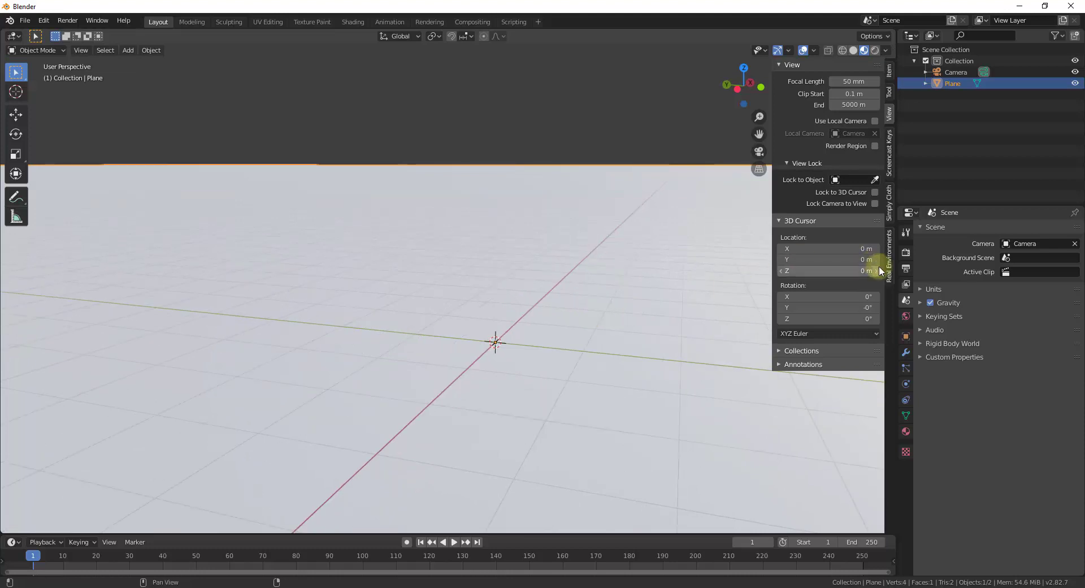
{"action": "left_click", "coordinate": [889, 254]}
{"action": "left_click", "coordinate": [890, 154]}
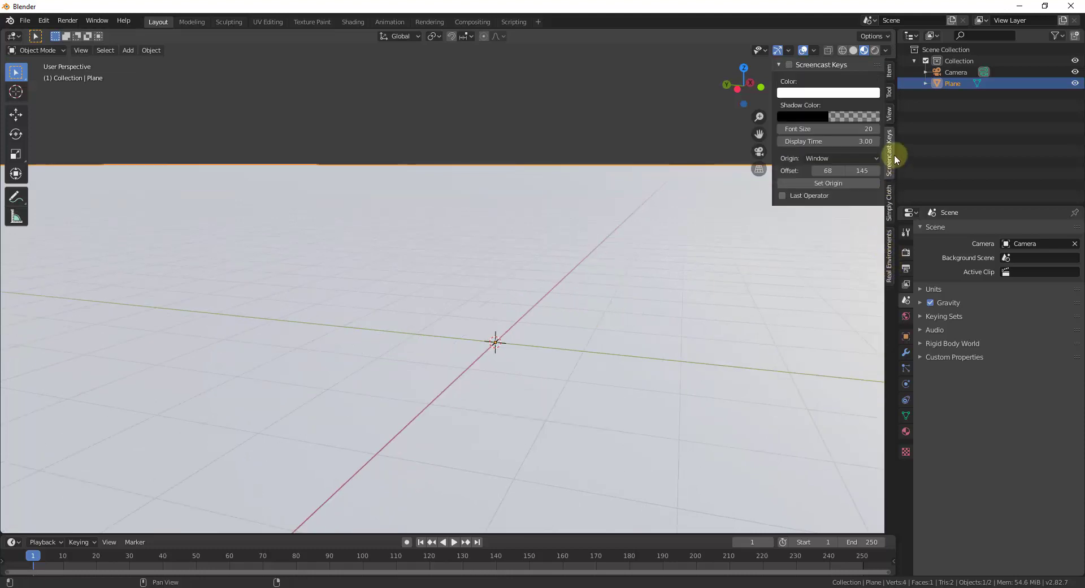
{"action": "left_click", "coordinate": [889, 254]}
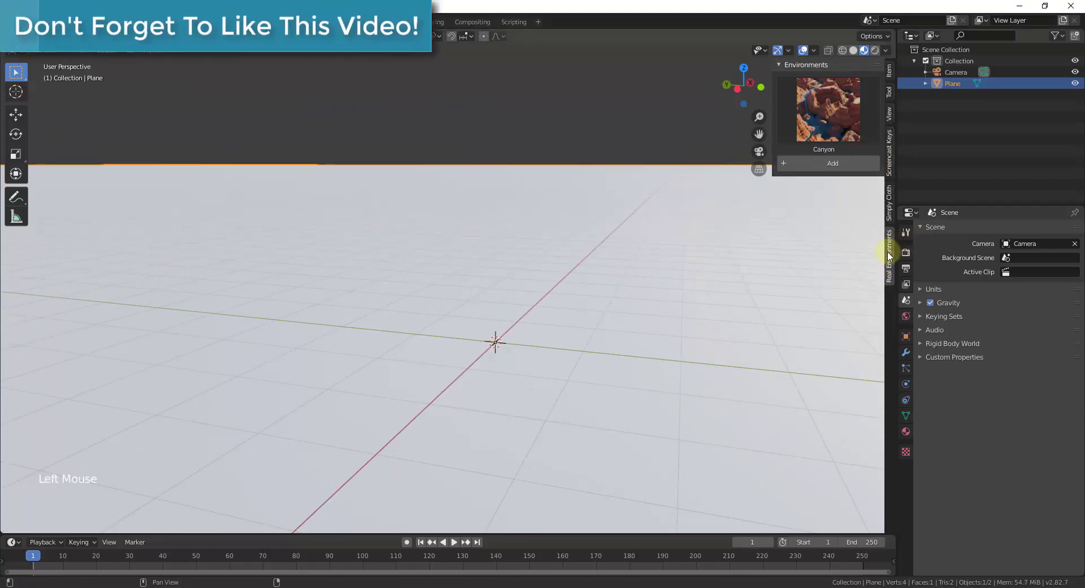
{"action": "scroll", "coordinate": [610, 193], "scroll_direction": "down", "scroll_amount": 3}
{"action": "middle_click_drag", "start_coordinate": [610, 194], "coordinate": [599, 249]}
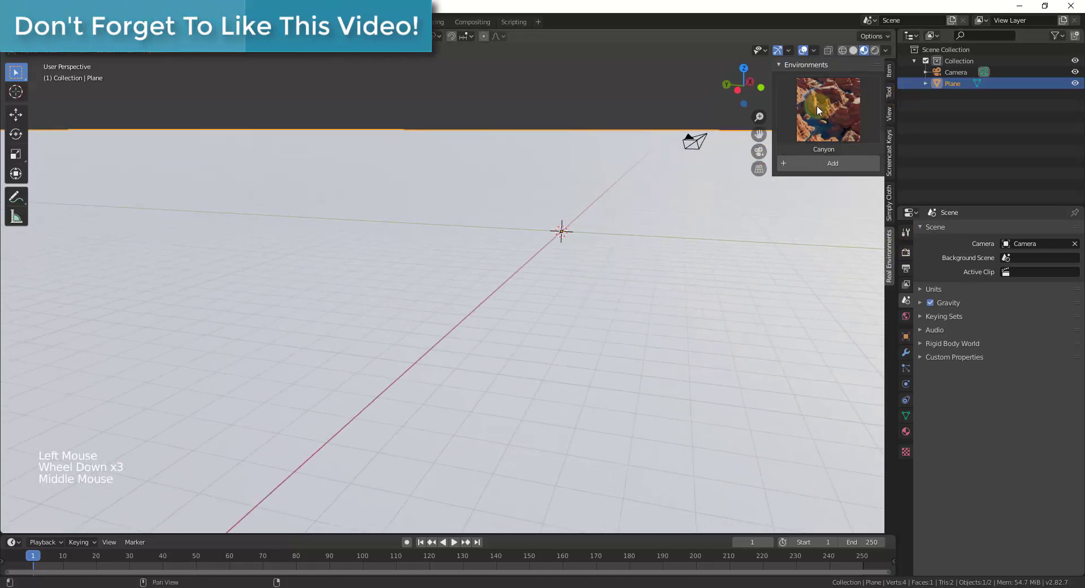
Apply an environment preset to the plane, giving it a grassy, rocky terrain surface
{"action": "left_click", "coordinate": [833, 116]}
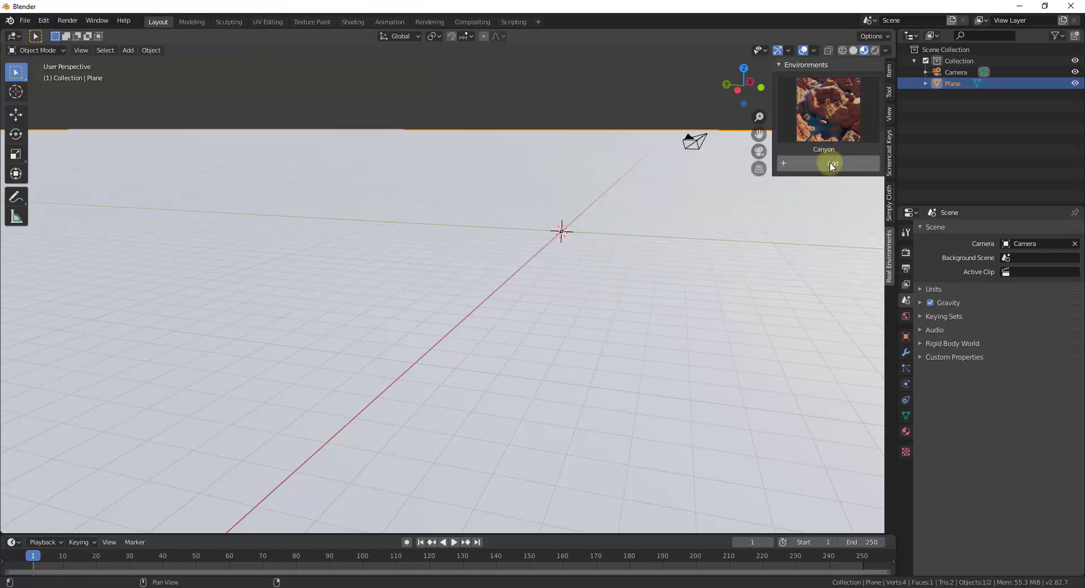
{"action": "left_click", "coordinate": [830, 163]}
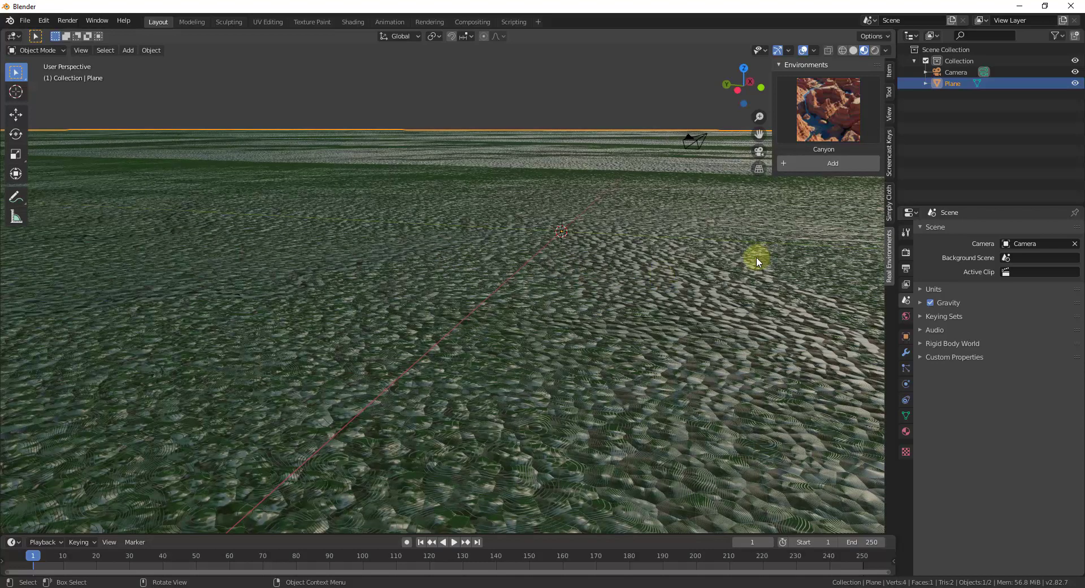
{"action": "scroll", "coordinate": [738, 252], "scroll_direction": "up", "scroll_amount": 9}
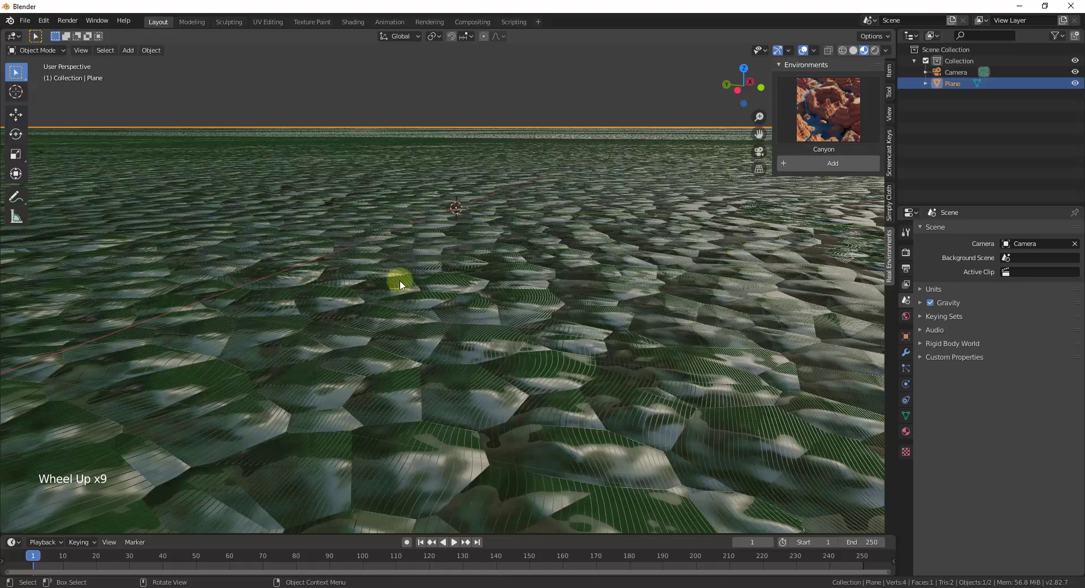
{"action": "scroll", "coordinate": [411, 285], "scroll_direction": "up", "scroll_amount": 1}
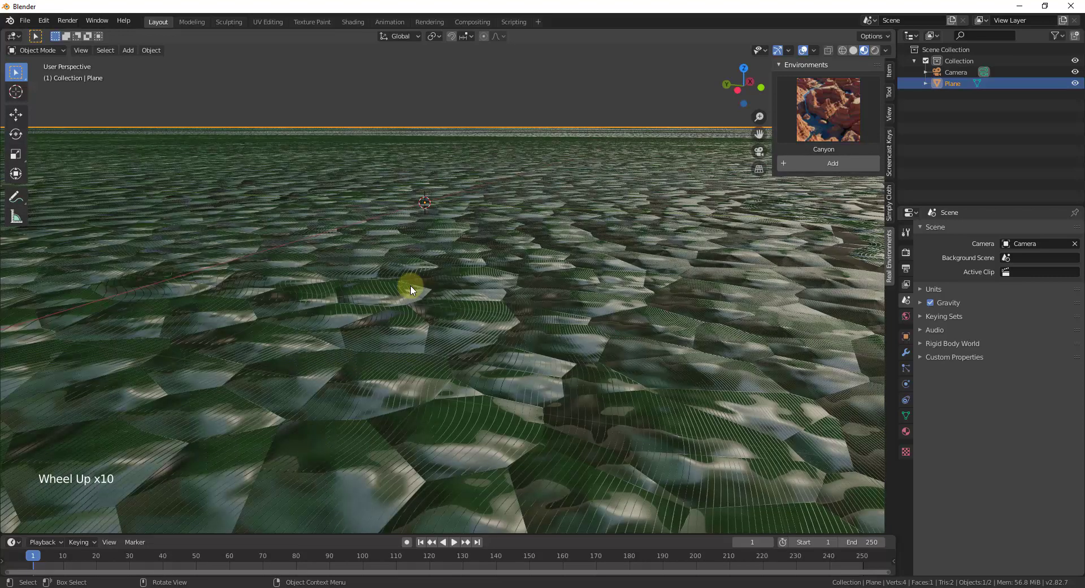
{"action": "scroll", "coordinate": [424, 162], "scroll_direction": "down", "scroll_amount": 9}
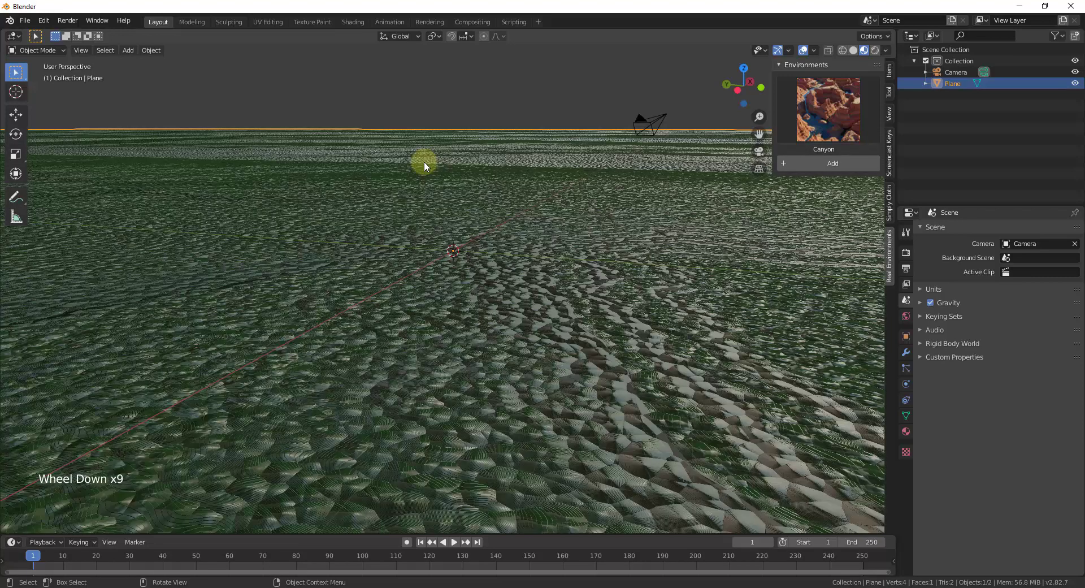
{"action": "middle_click_drag", "start_coordinate": [454, 179], "coordinate": [454, 181], "text": "shift"}
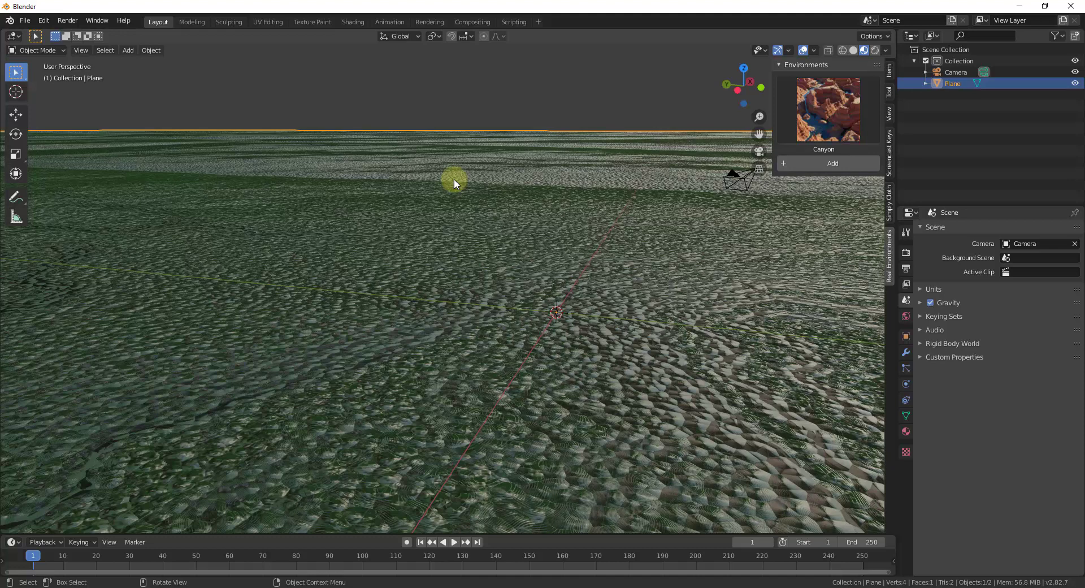
{"action": "key", "text": "shift"}
Switch the render engine from Eevee to Cycles and set Feature Set to Experimental
{"action": "left_click", "coordinate": [906, 252]}
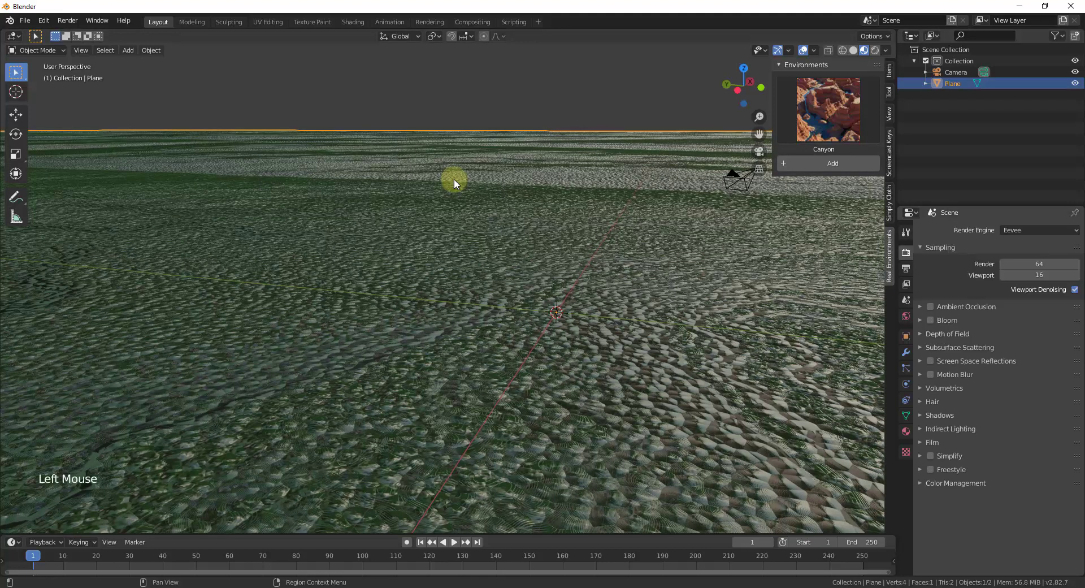
{"action": "left_click", "coordinate": [906, 252]}
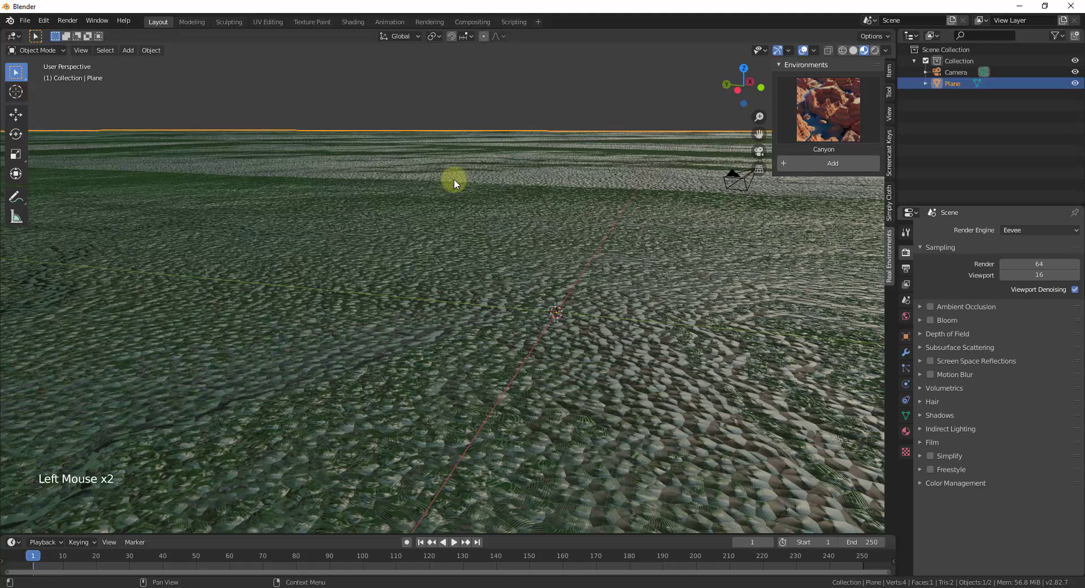
{"action": "left_click", "coordinate": [1040, 230]}
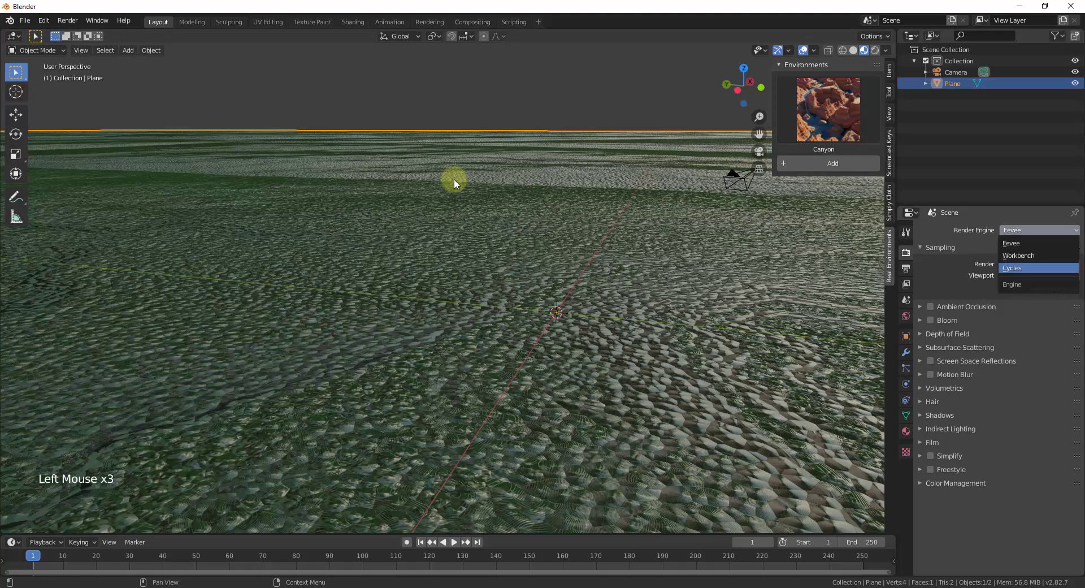
{"action": "left_click", "coordinate": [1011, 268]}
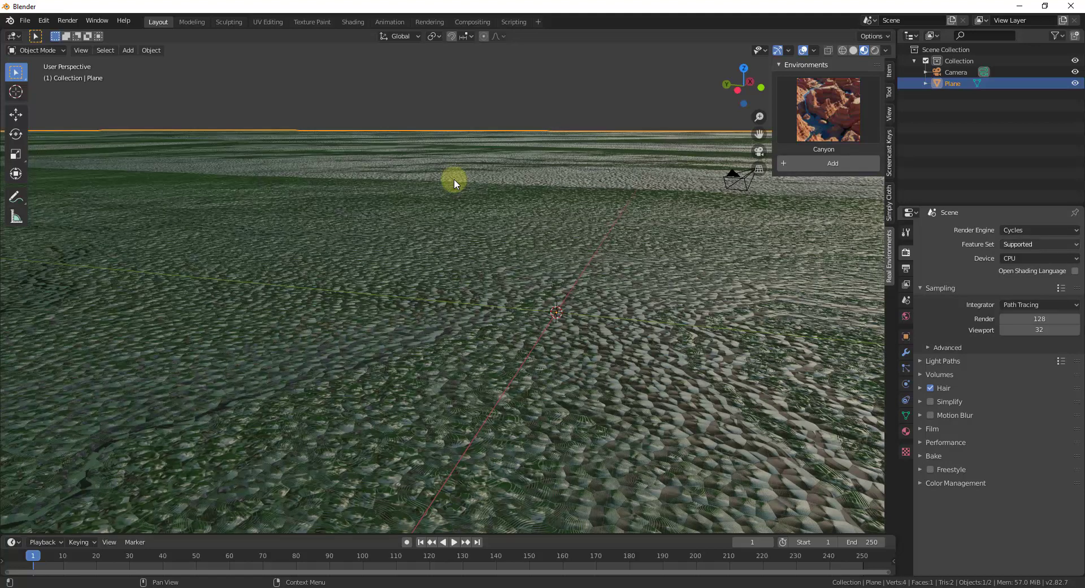
{"action": "left_click", "coordinate": [1038, 243]}
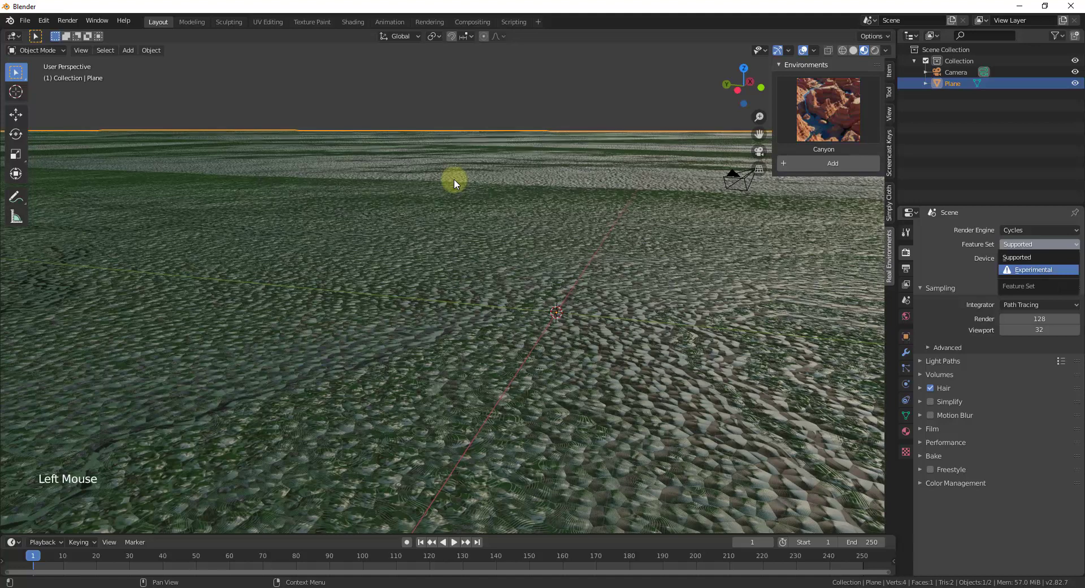
{"action": "left_click", "coordinate": [1039, 269]}
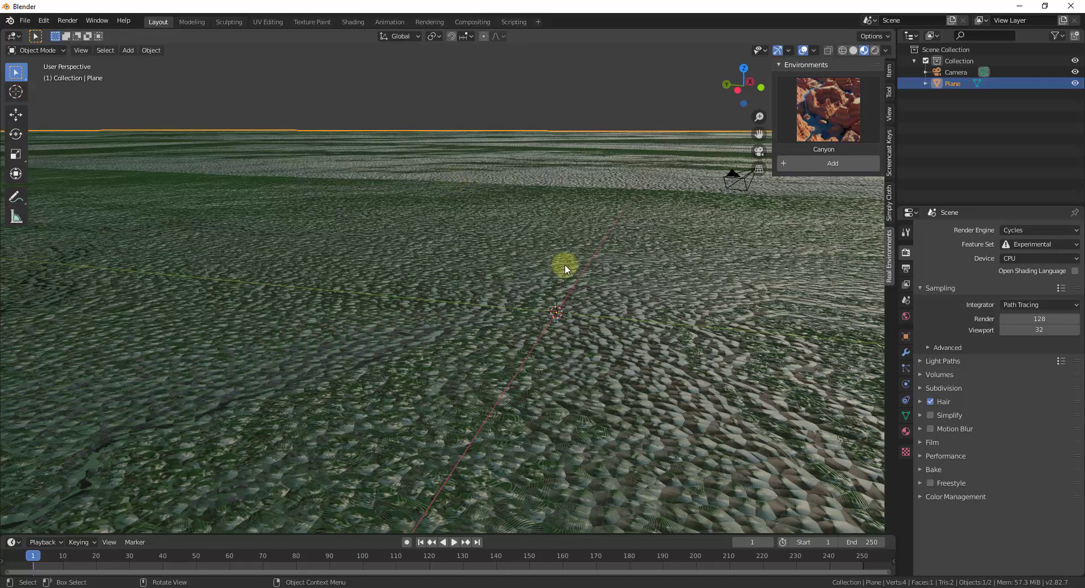
{"action": "scroll", "coordinate": [592, 273], "scroll_direction": "down", "scroll_amount": 2}
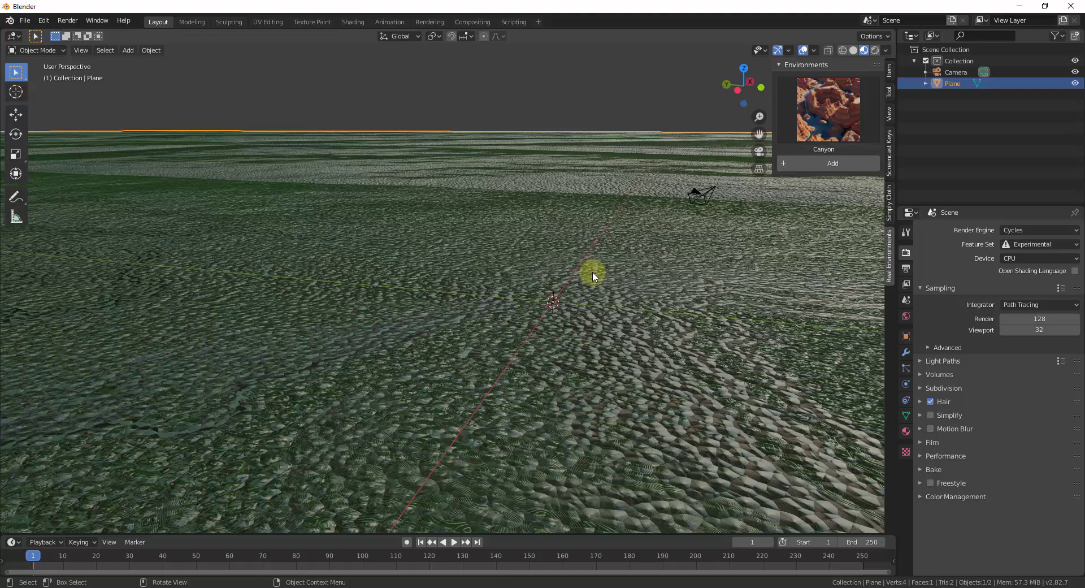
Add a Catmull-Clark Subdivision Surface modifier from the plane's Modifier Properties
{"action": "key", "text": "shift"}
{"action": "left_click", "coordinate": [906, 352]}
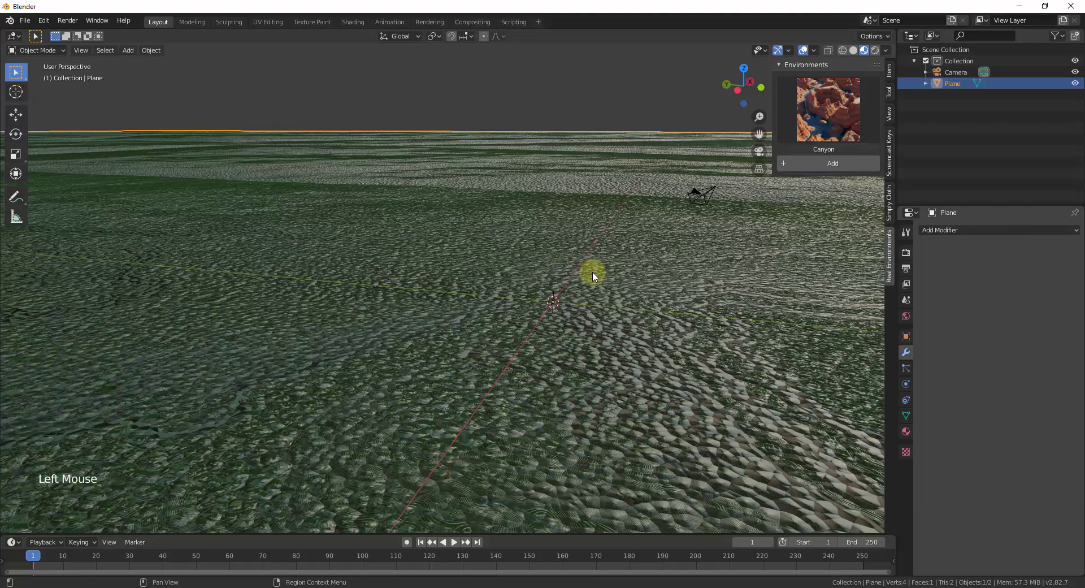
{"action": "left_click", "coordinate": [960, 230]}
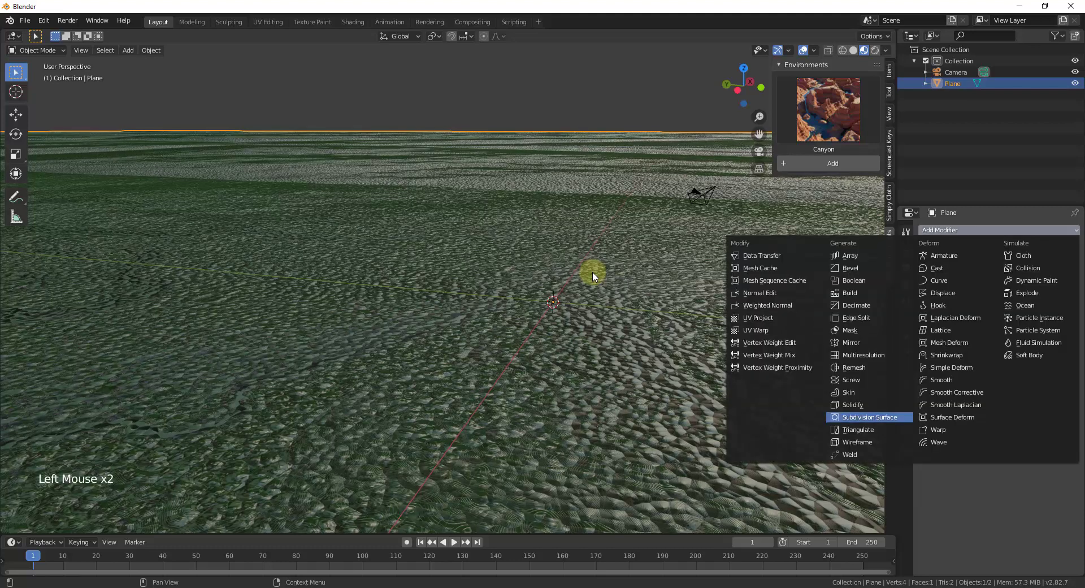
{"action": "left_click", "coordinate": [857, 417]}
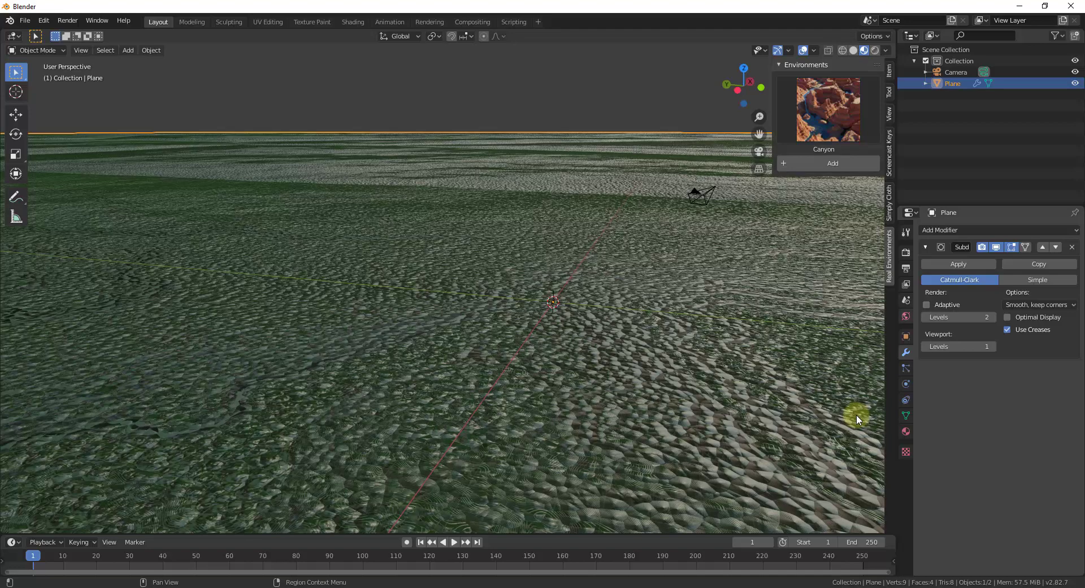
Enable Adaptive subdivision on the modifier, then deselect all and orbit to see the octagonal plane
{"action": "left_click", "coordinate": [927, 304]}
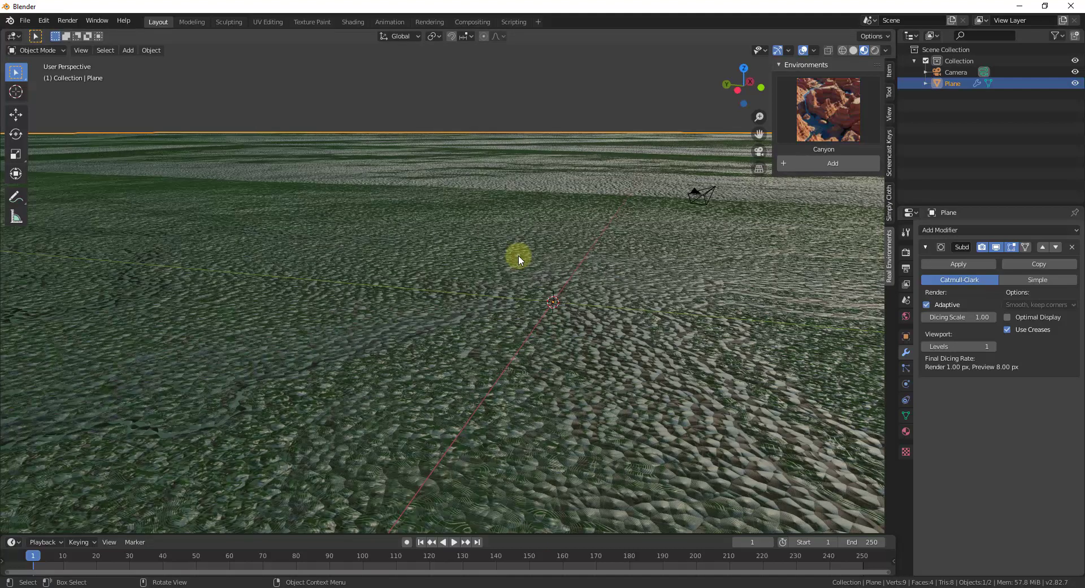
{"action": "key", "text": "alt+a"}
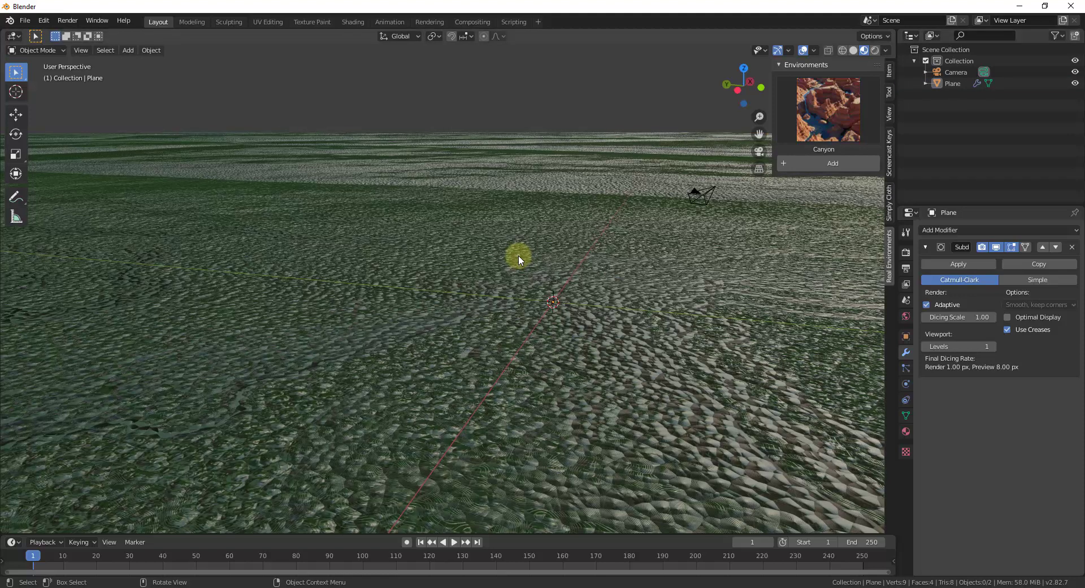
{"action": "middle_click_drag", "start_coordinate": [518, 255], "coordinate": [487, 307]}
{"action": "scroll", "coordinate": [493, 313], "scroll_direction": "up", "scroll_amount": 2}
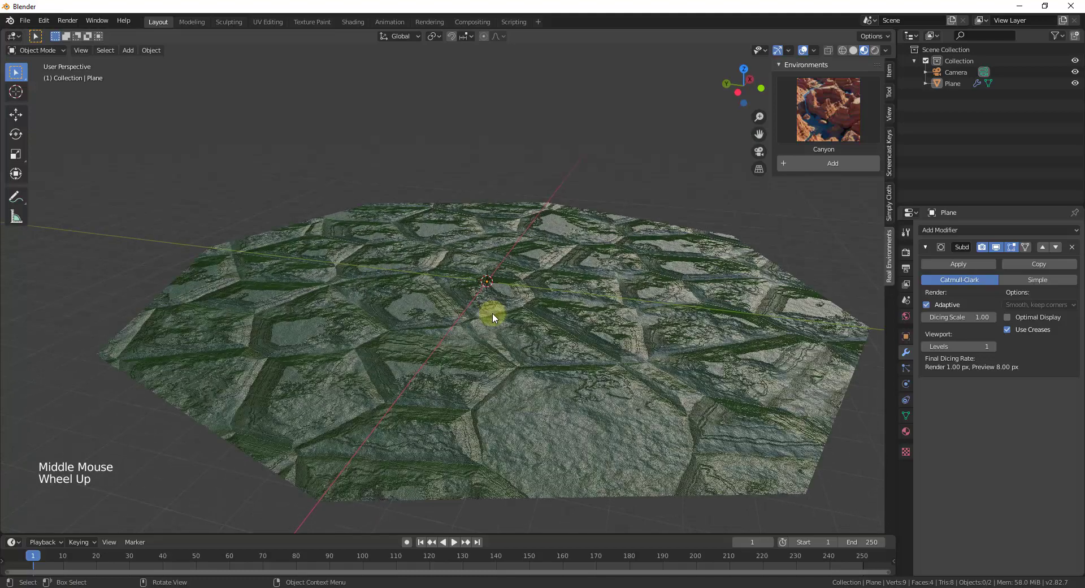
{"action": "scroll", "coordinate": [503, 313], "scroll_direction": "down", "scroll_amount": 3}
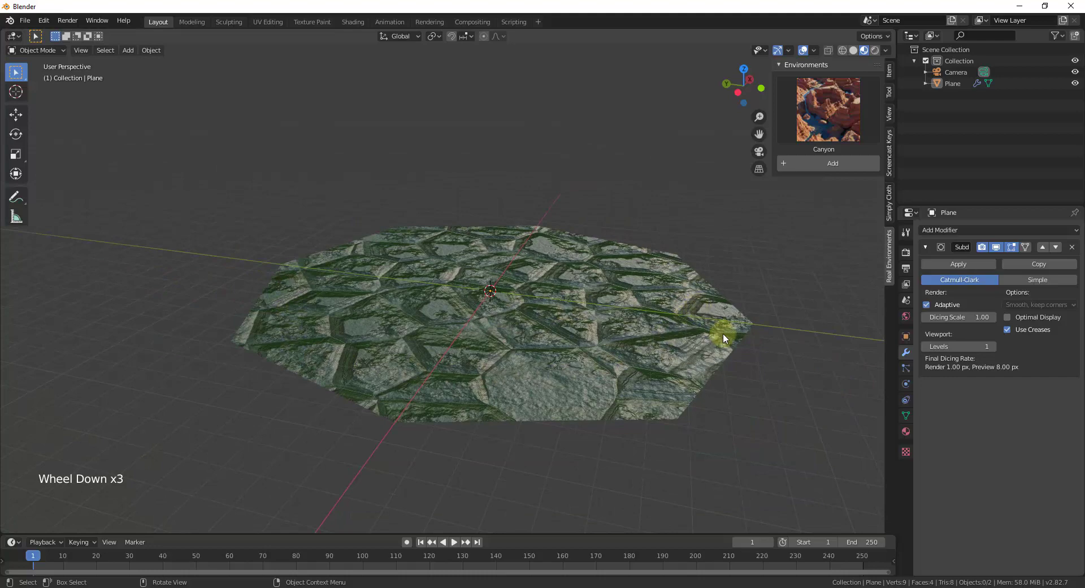
Toggle the modifier's viewport display off and back on, then select the terrain plane
{"action": "left_click", "coordinate": [1001, 249]}
{"action": "left_click", "coordinate": [1001, 248]}
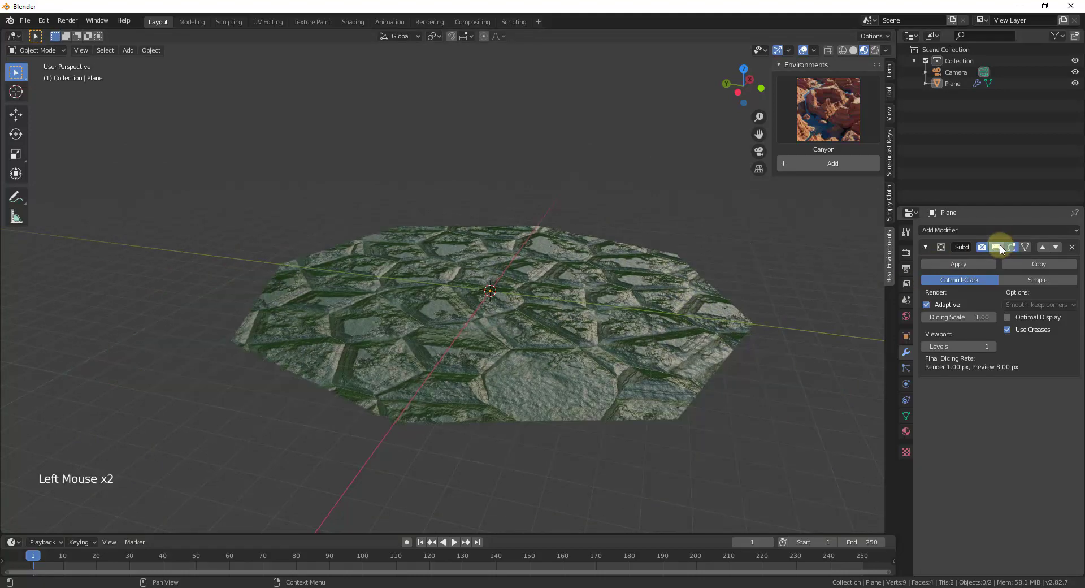
{"action": "left_click", "coordinate": [639, 330]}
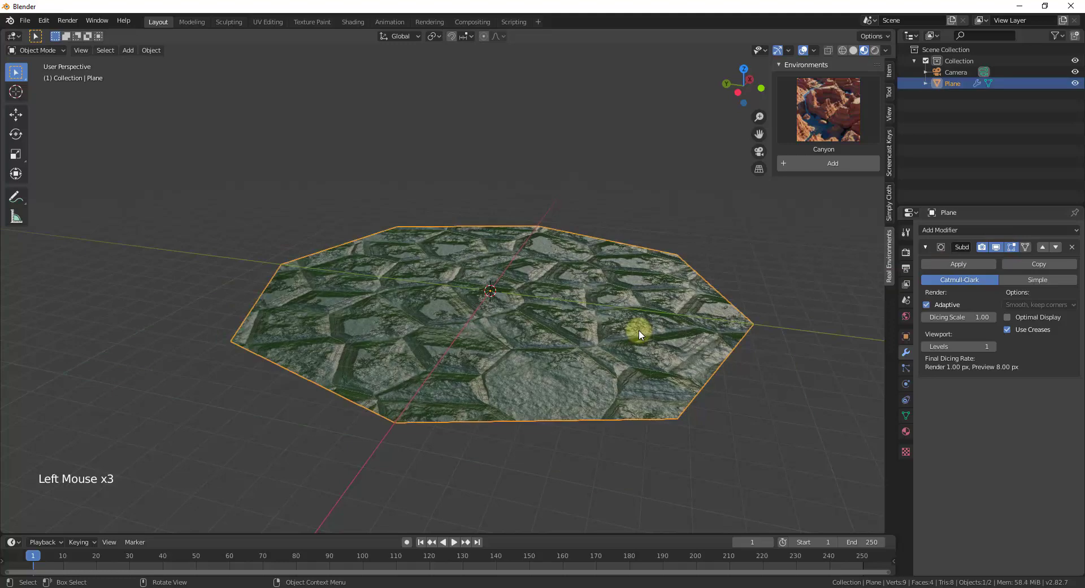
In Edit Mode, subdivide the plane's faces three times up to 64, then deselect all
{"action": "key", "text": "Tab"}
{"action": "right_click", "coordinate": [639, 329]}
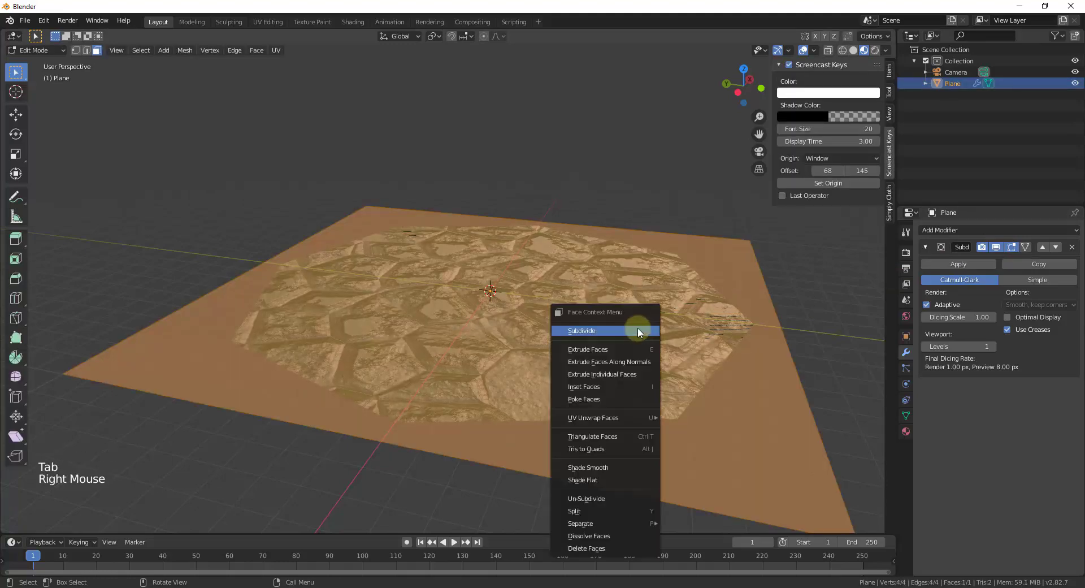
{"action": "left_click", "coordinate": [638, 331]}
{"action": "right_click", "coordinate": [638, 328]}
{"action": "left_click", "coordinate": [637, 328]}
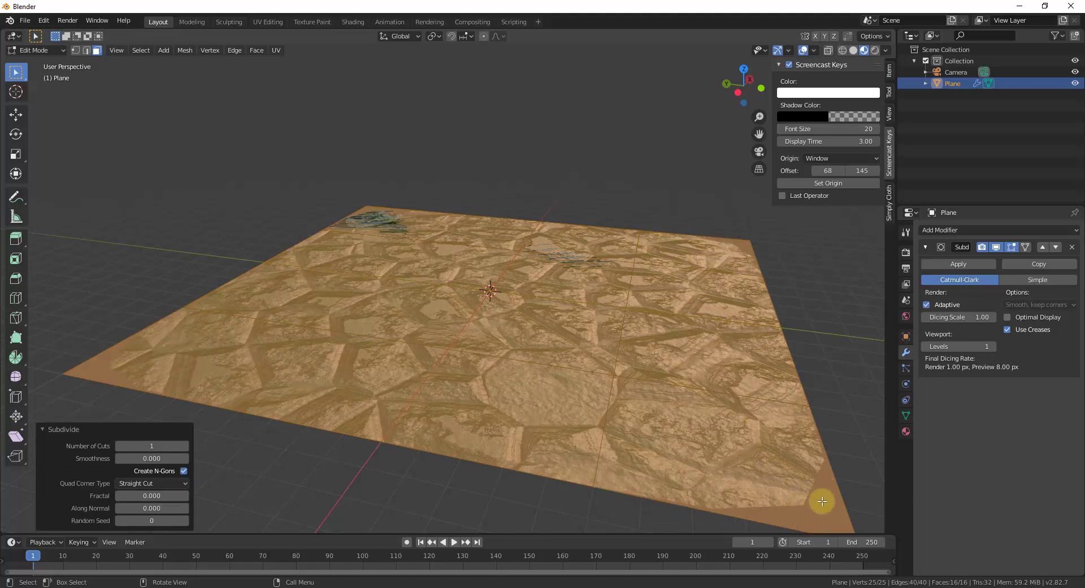
{"action": "right_click", "coordinate": [573, 316]}
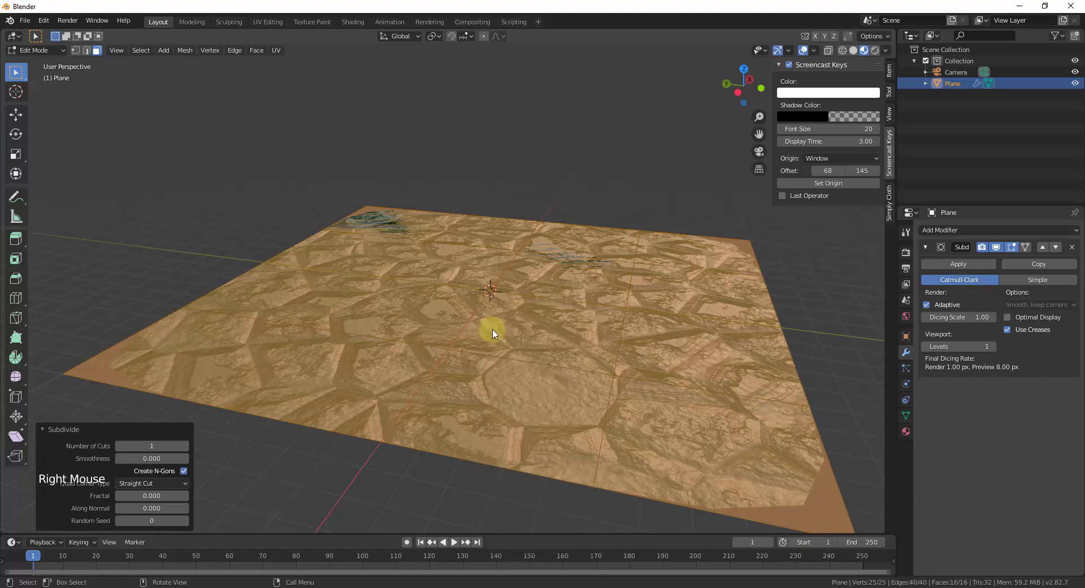
{"action": "right_click", "coordinate": [492, 333]}
{"action": "left_click", "coordinate": [474, 326]}
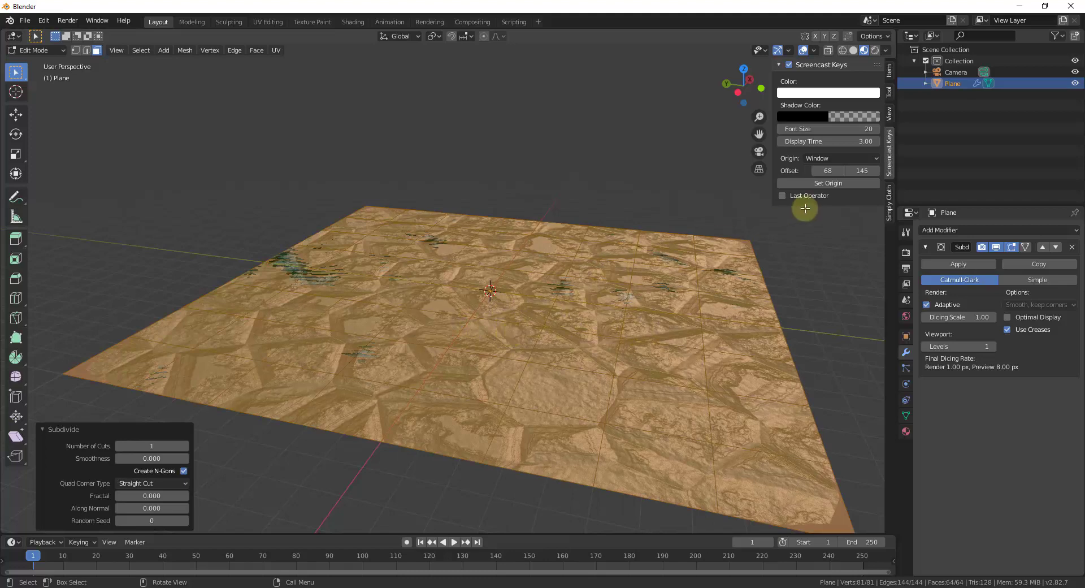
{"action": "left_click", "coordinate": [815, 277]}
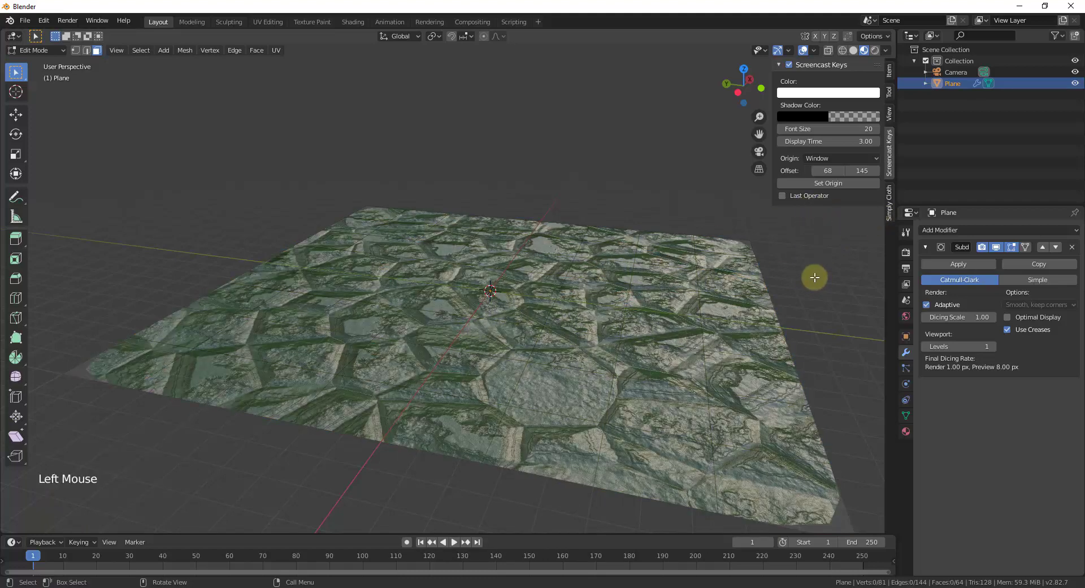
Return to Object Mode, zoom in on the terrain and show the Cycles render settings
{"action": "key", "text": "Tab"}
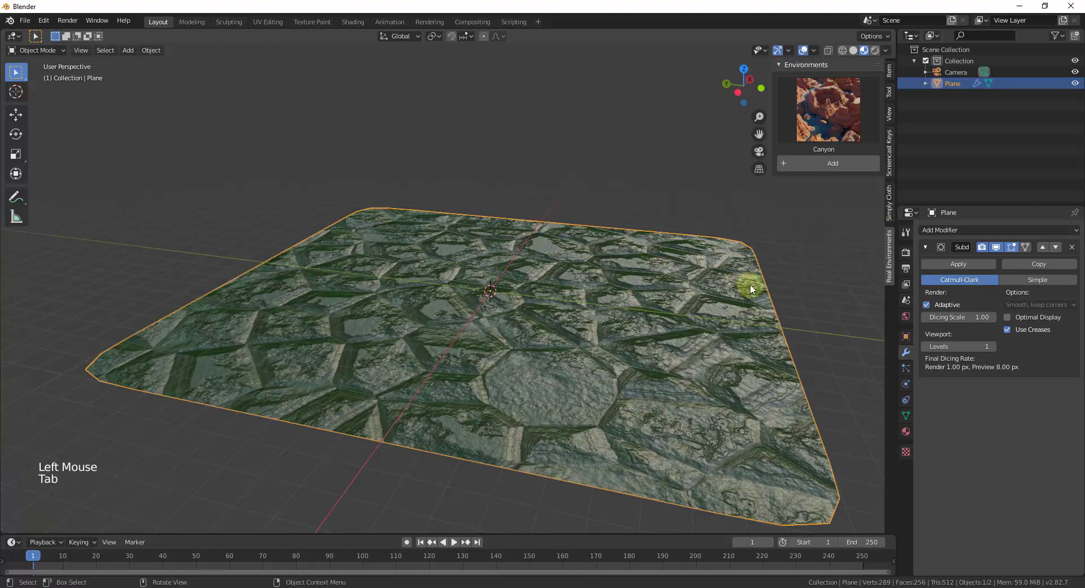
{"action": "scroll", "coordinate": [492, 292], "scroll_direction": "up", "scroll_amount": 6}
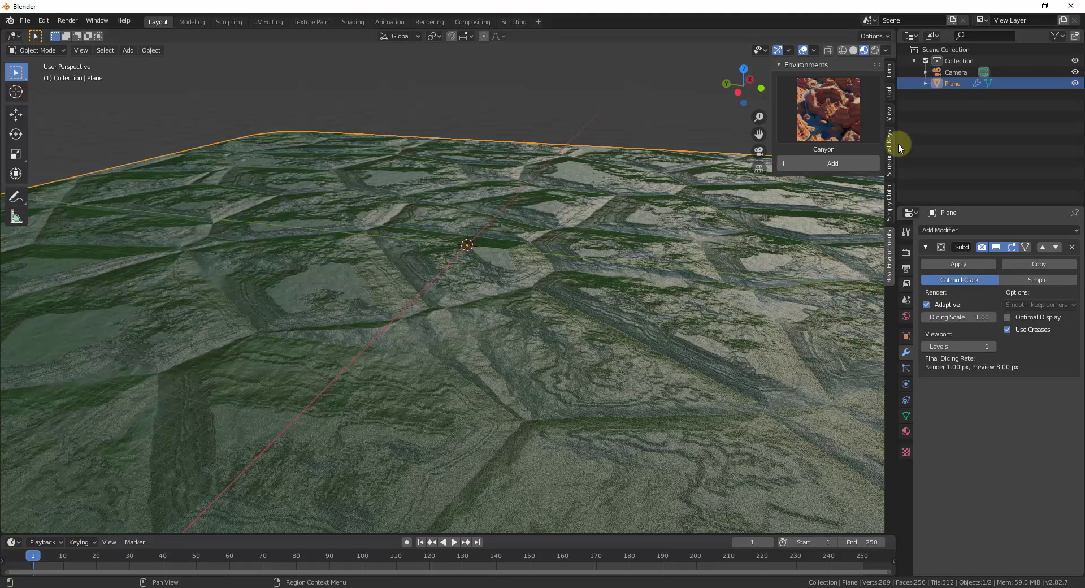
{"action": "left_click", "coordinate": [906, 252]}
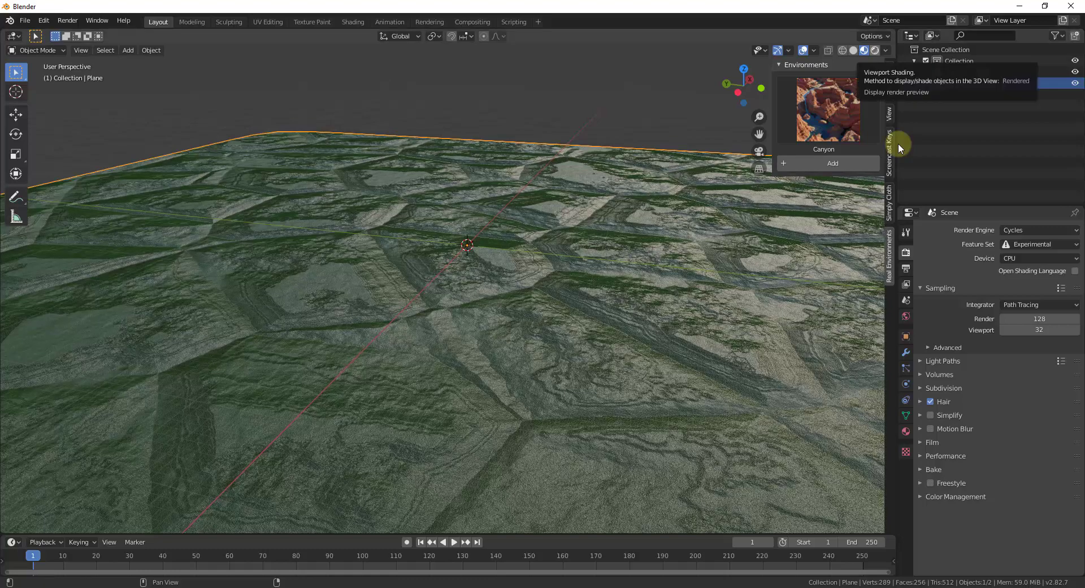
Switch the viewport to rendered Cycles shading and orbit over the terrain
{"action": "left_click", "coordinate": [875, 50]}
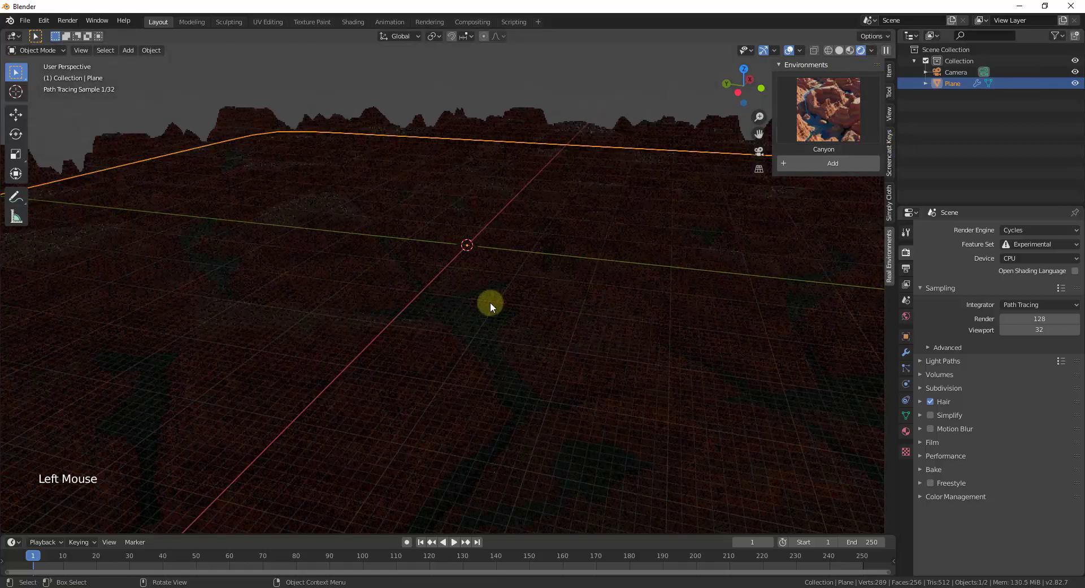
{"action": "middle_click_drag", "start_coordinate": [490, 302], "coordinate": [460, 273]}
{"action": "scroll", "coordinate": [468, 265], "scroll_direction": "up", "scroll_amount": 3}
{"action": "scroll", "coordinate": [481, 294], "scroll_direction": "down", "scroll_amount": 2}
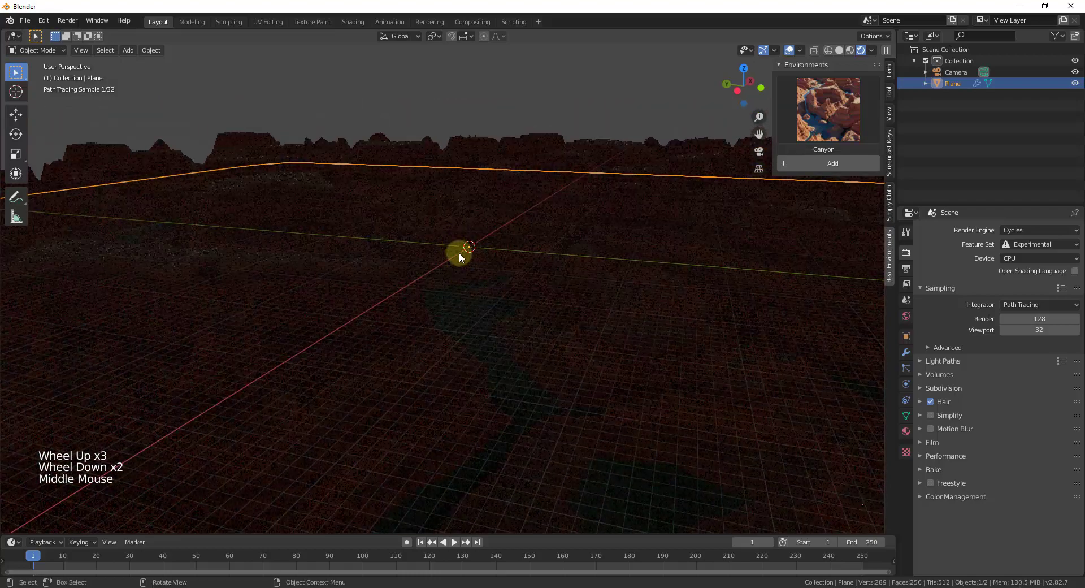
Add a Sun light and move it about 155 m above the ground
{"action": "key", "text": "shift+a"}
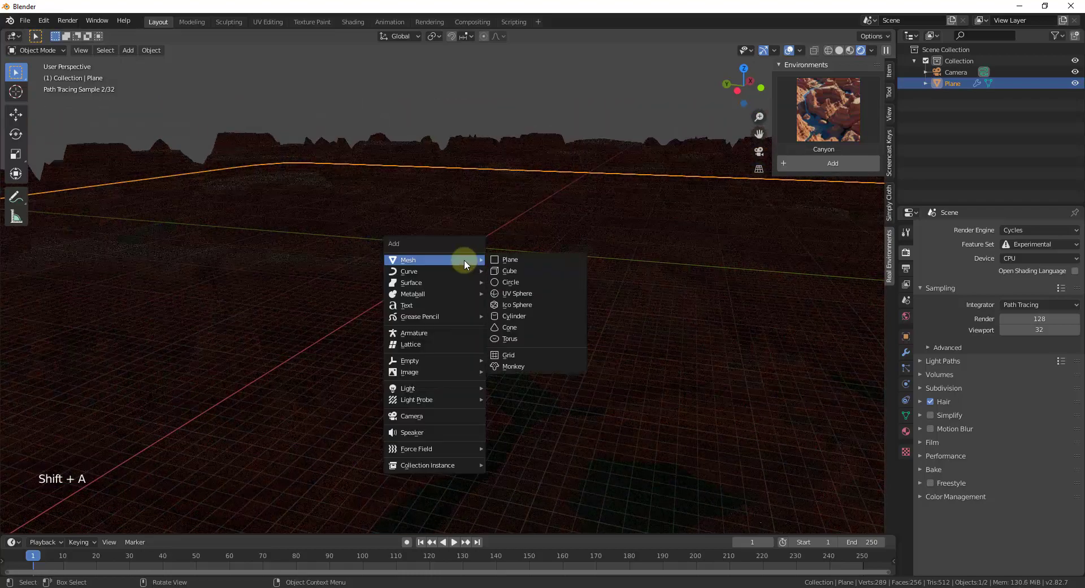
{"action": "mouse_move", "coordinate": [425, 390]}
{"action": "left_click", "coordinate": [510, 399]}
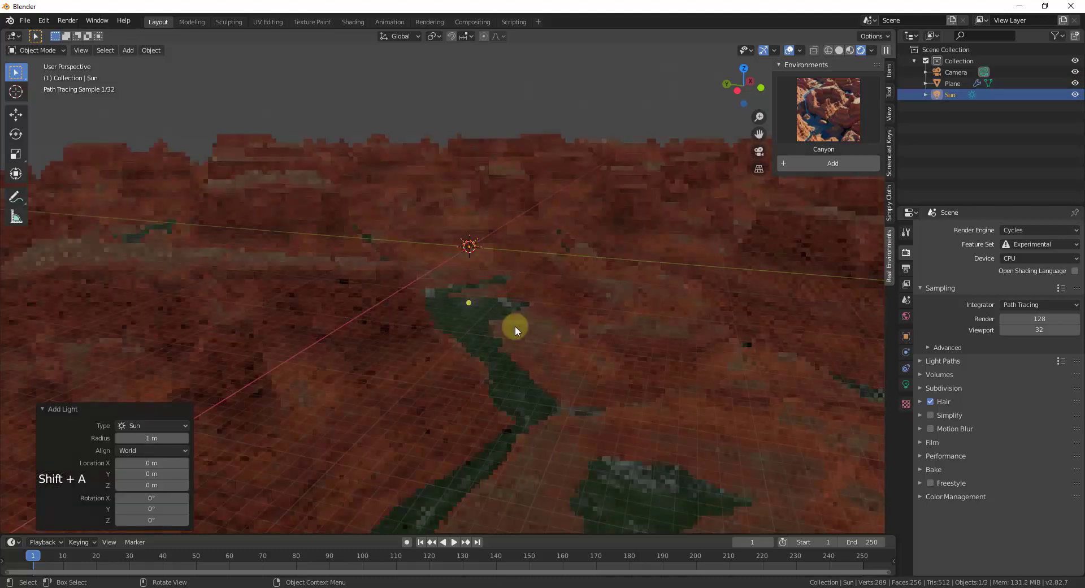
{"action": "key", "text": "g"}
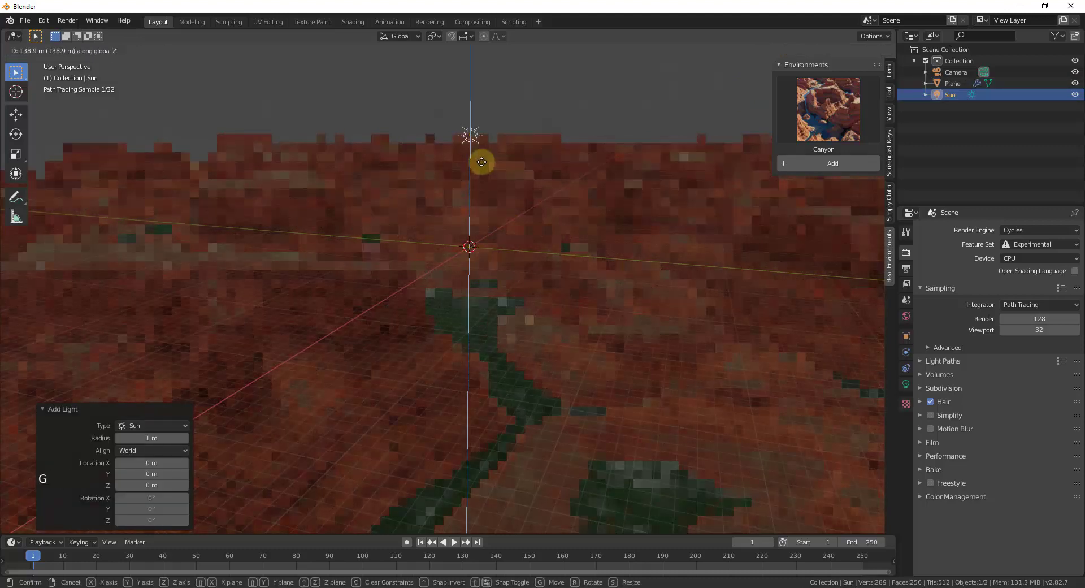
{"action": "left_click", "coordinate": [481, 158]}
Set the Sun light's Strength to 5 in its light properties
{"action": "left_click", "coordinate": [906, 384]}
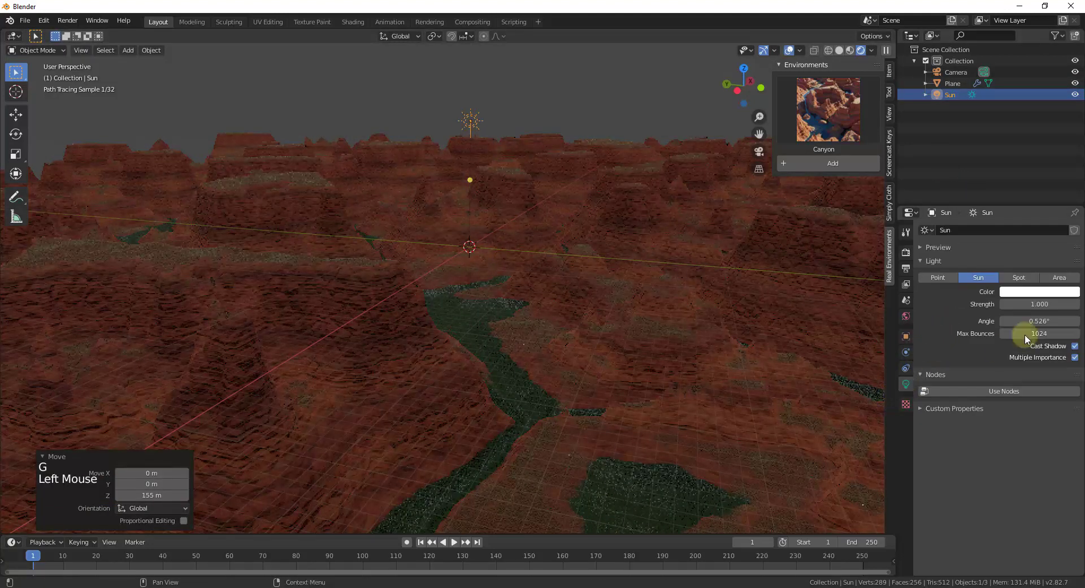
{"action": "double_click", "coordinate": [1032, 303]}
{"action": "type", "text": "5"}
{"action": "key", "text": "Return"}
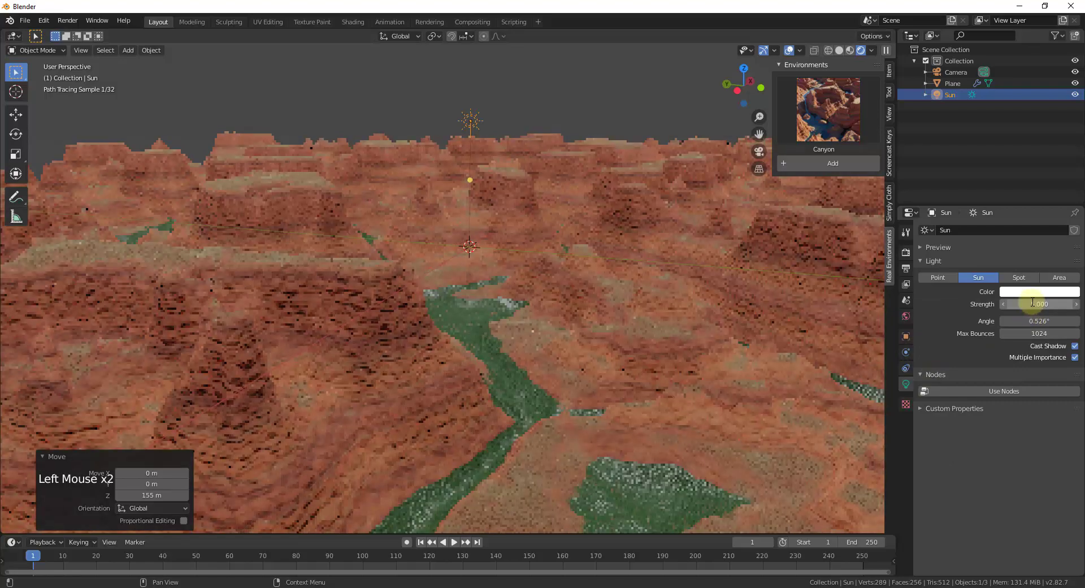
Move the sun to a new position above the canyon and orbit around the terrain
{"action": "key", "text": "g"}
{"action": "key", "text": "g"}
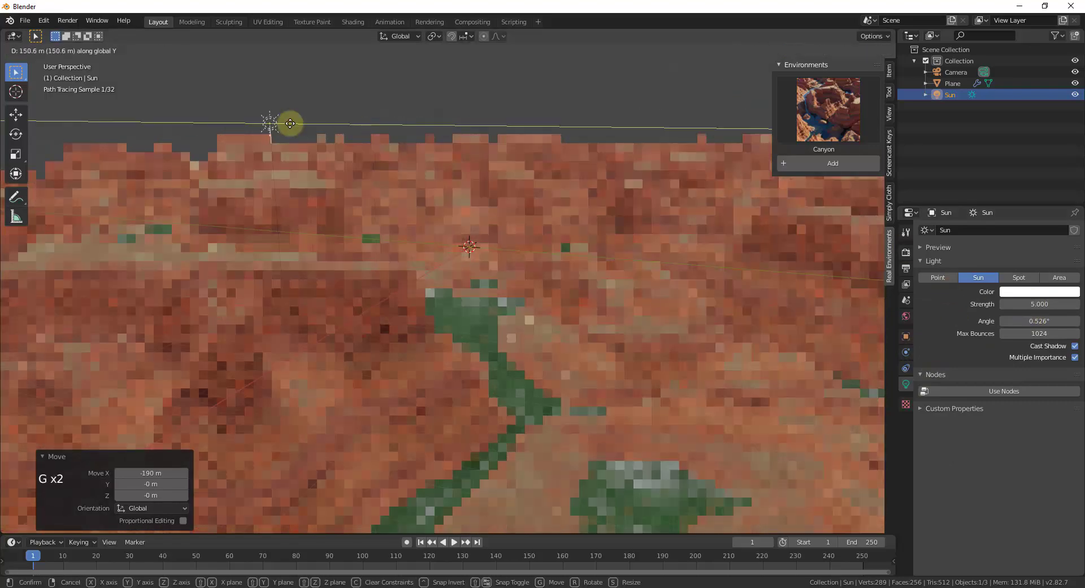
{"action": "left_click", "coordinate": [283, 126]}
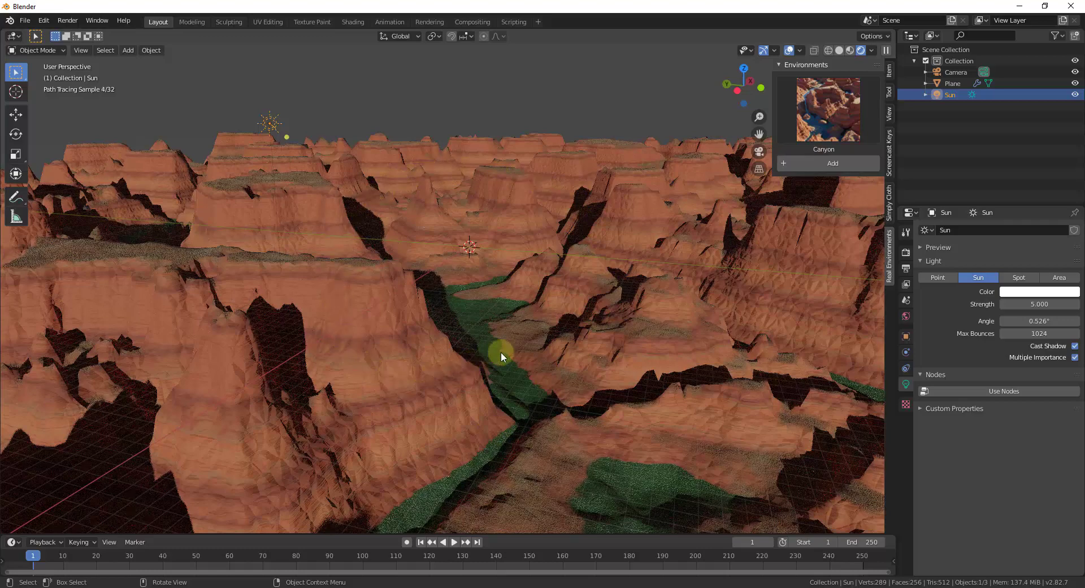
{"action": "middle_click_drag", "start_coordinate": [511, 385], "coordinate": [513, 368]}
{"action": "scroll", "coordinate": [514, 339], "scroll_direction": "up", "scroll_amount": 2}
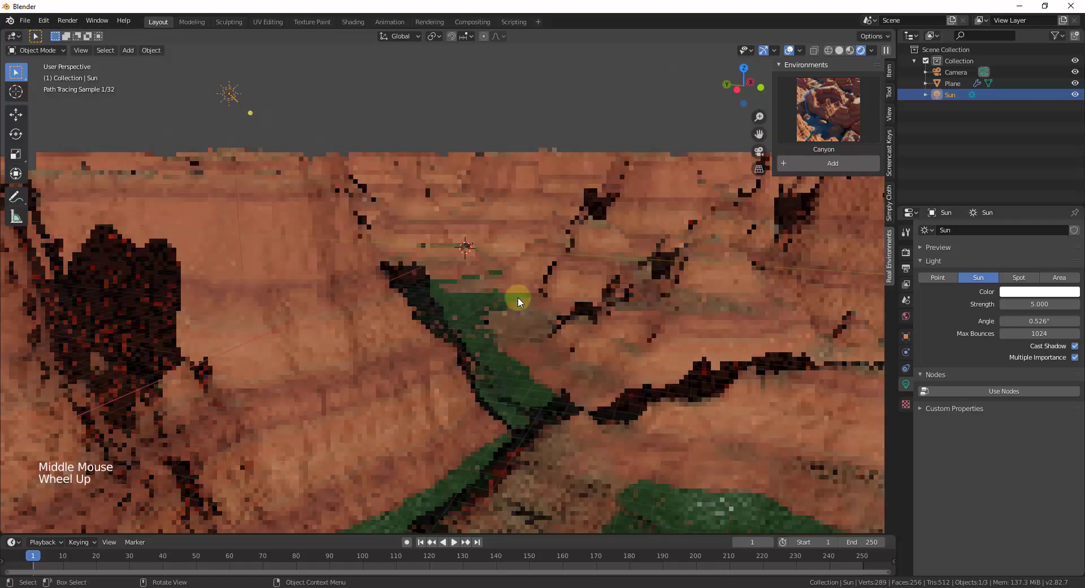
{"action": "mouse_move", "coordinate": [594, 287]}
{"action": "middle_mouse_down"}
{"action": "mouse_move", "coordinate": [577, 286]}
{"action": "mouse_move", "coordinate": [576, 307]}
{"action": "middle_mouse_up"}
{"action": "scroll", "coordinate": [577, 307], "scroll_direction": "down", "scroll_amount": 2}
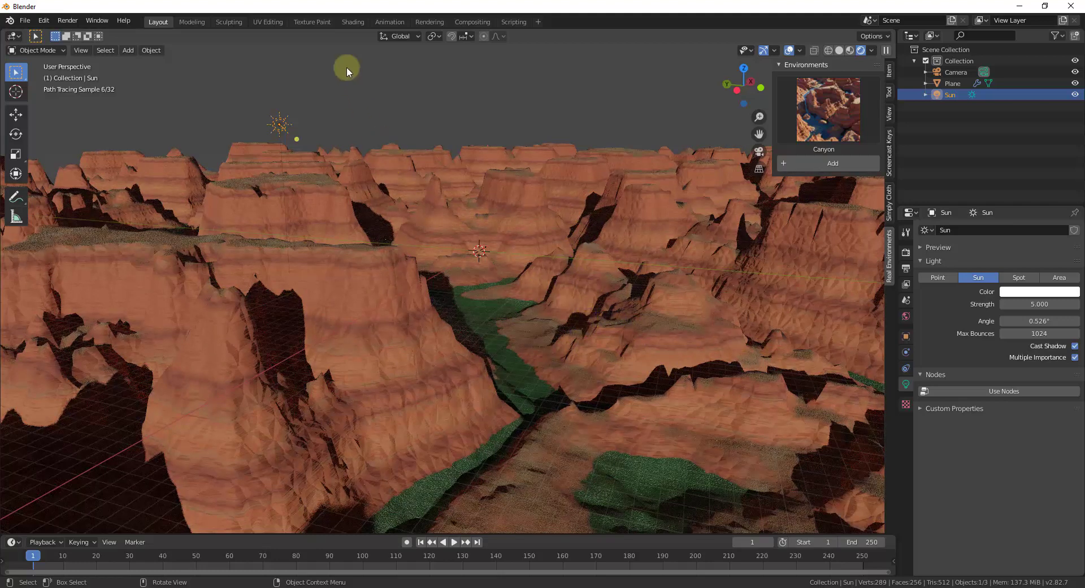
Switch to the Shading workspace in Rendered shading and select the terrain plane
{"action": "left_click", "coordinate": [352, 22]}
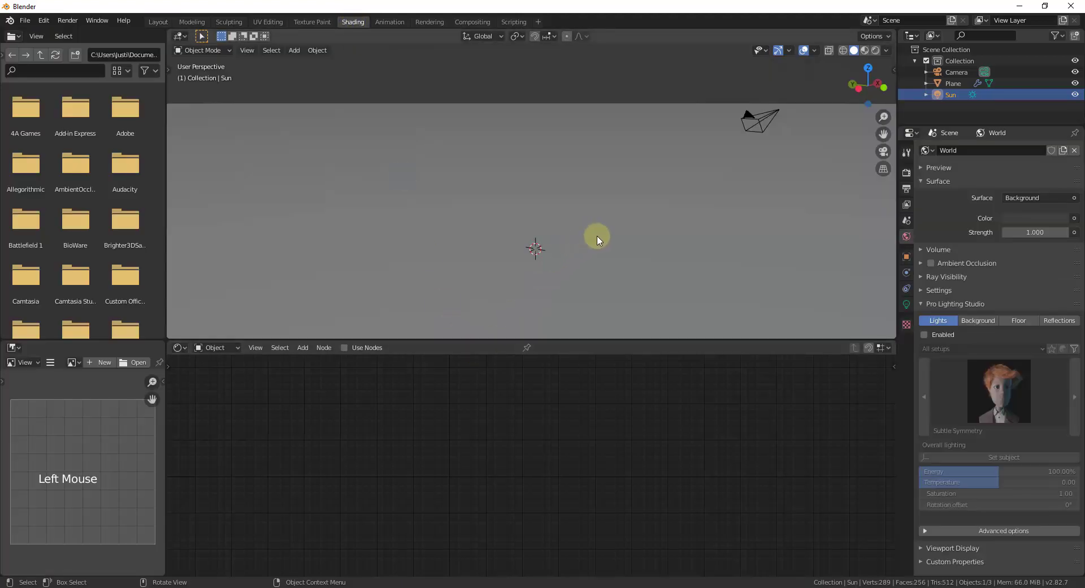
{"action": "left_click", "coordinate": [875, 50]}
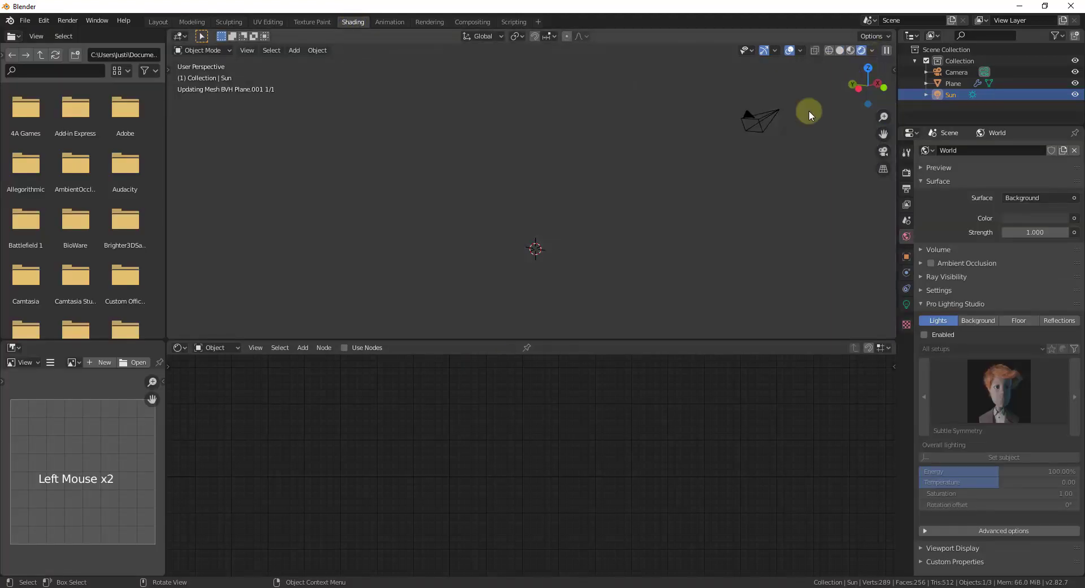
{"action": "scroll", "coordinate": [593, 243], "scroll_direction": "down", "scroll_amount": 7}
{"action": "middle_click_drag", "start_coordinate": [594, 239], "coordinate": [553, 196]}
{"action": "left_click", "coordinate": [553, 197]}
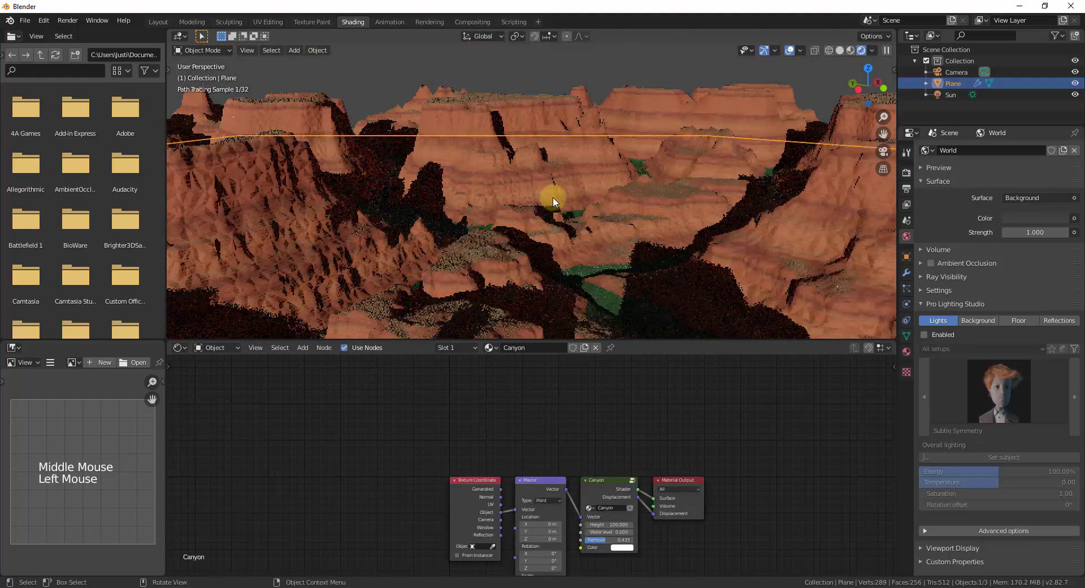
Spread the Texture Coordinate, Master and Canyon nodes further apart to the left
{"action": "scroll", "coordinate": [509, 469], "scroll_direction": "up", "scroll_amount": 1}
{"action": "middle_click_drag", "start_coordinate": [537, 435], "coordinate": [514, 387]}
{"action": "scroll", "coordinate": [562, 441], "scroll_direction": "up", "scroll_amount": 2}
{"action": "scroll", "coordinate": [562, 441], "scroll_direction": "up", "scroll_amount": 1}
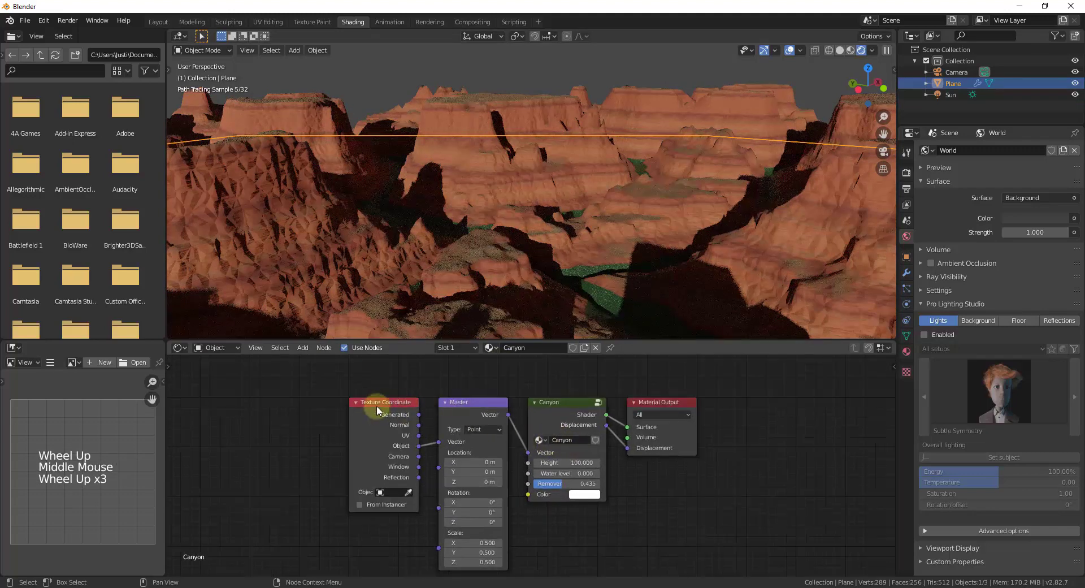
{"action": "left_click_drag", "start_coordinate": [376, 405], "coordinate": [240, 407]}
{"action": "left_click_drag", "start_coordinate": [491, 401], "coordinate": [387, 391]}
{"action": "left_click_drag", "start_coordinate": [571, 399], "coordinate": [538, 396]}
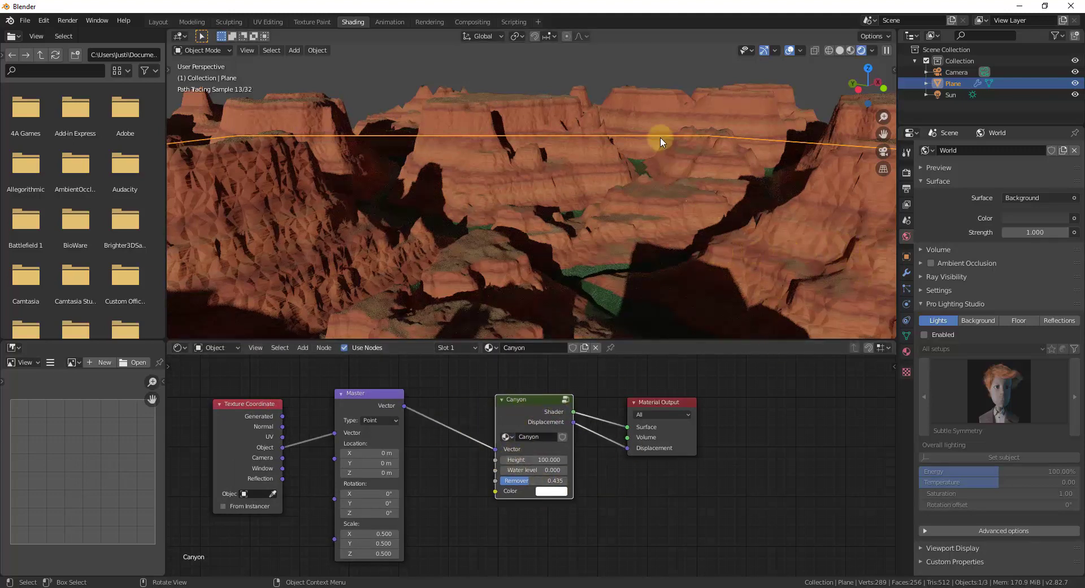
Set the Canyon node's Height to 75, then to 150, and pan over the taller cliffs
{"action": "left_click", "coordinate": [746, 116]}
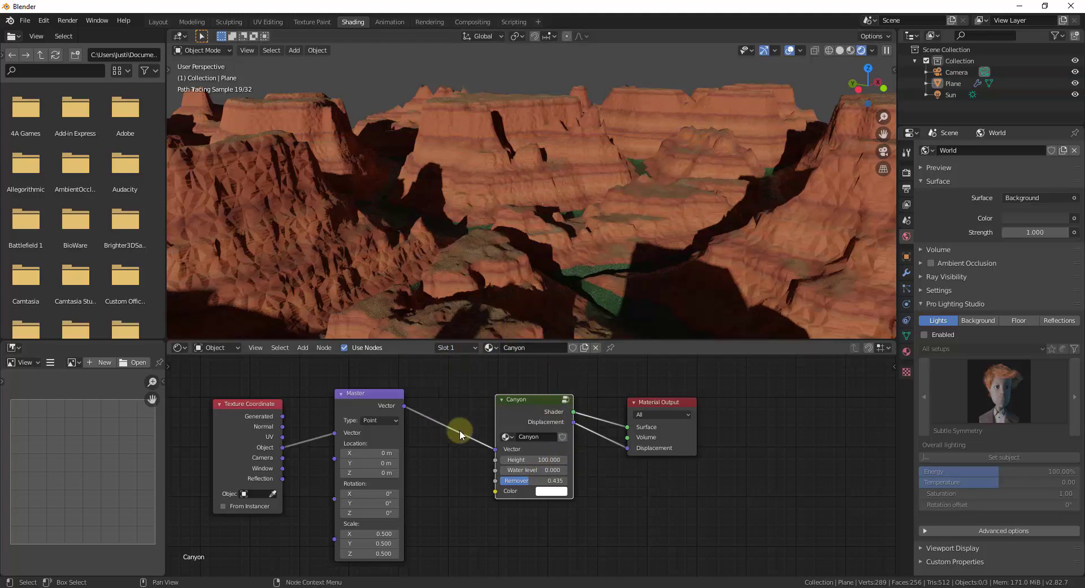
{"action": "left_click", "coordinate": [534, 459]}
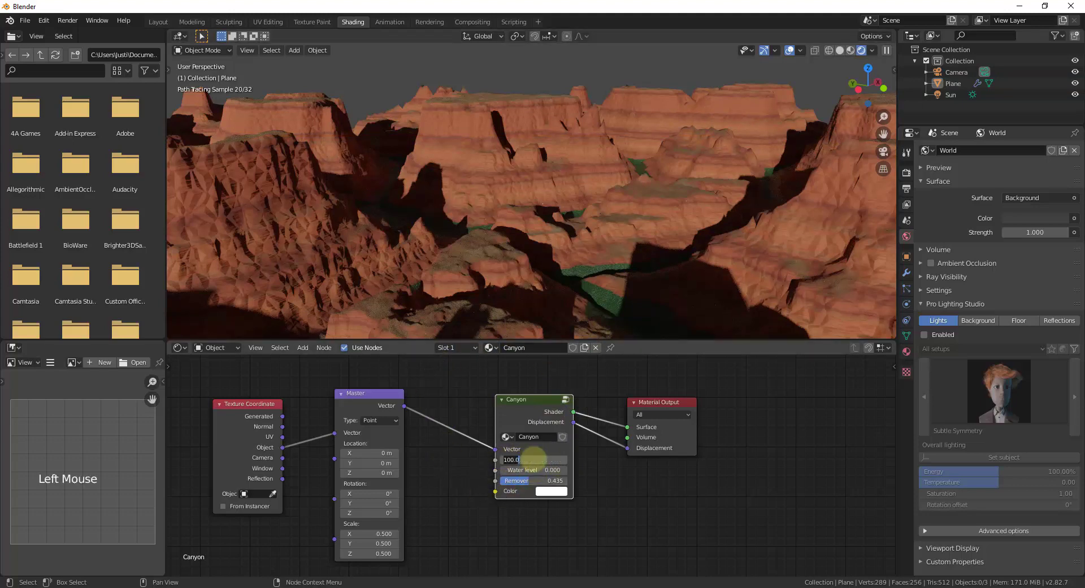
{"action": "type", "text": "75"}
{"action": "key", "text": "Return"}
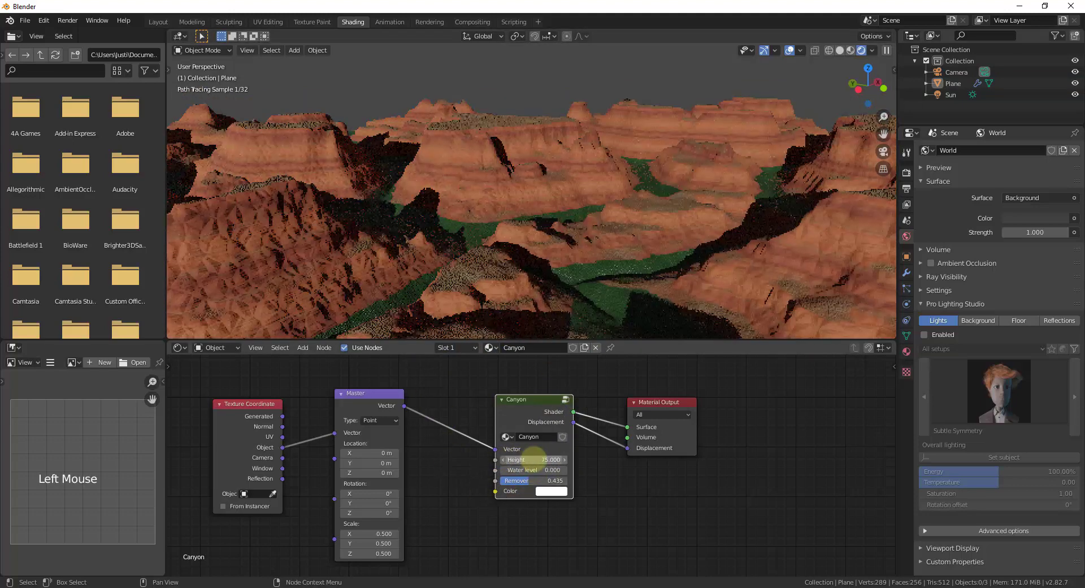
{"action": "left_click", "coordinate": [537, 459]}
{"action": "type", "text": "150"}
{"action": "key", "text": "Return"}
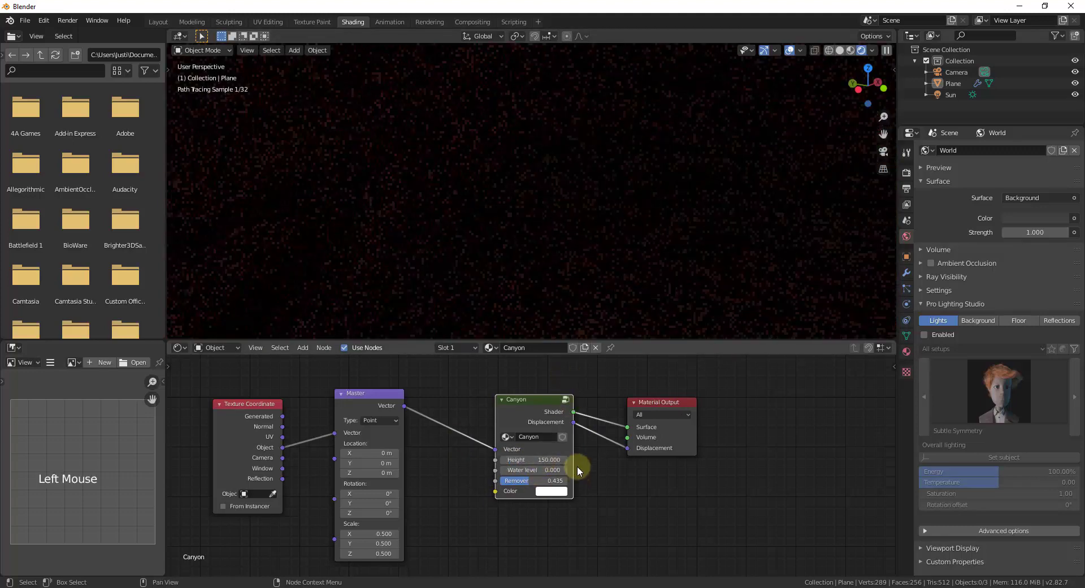
{"action": "middle_click_drag", "start_coordinate": [646, 153], "coordinate": [550, 271], "text": "shift"}
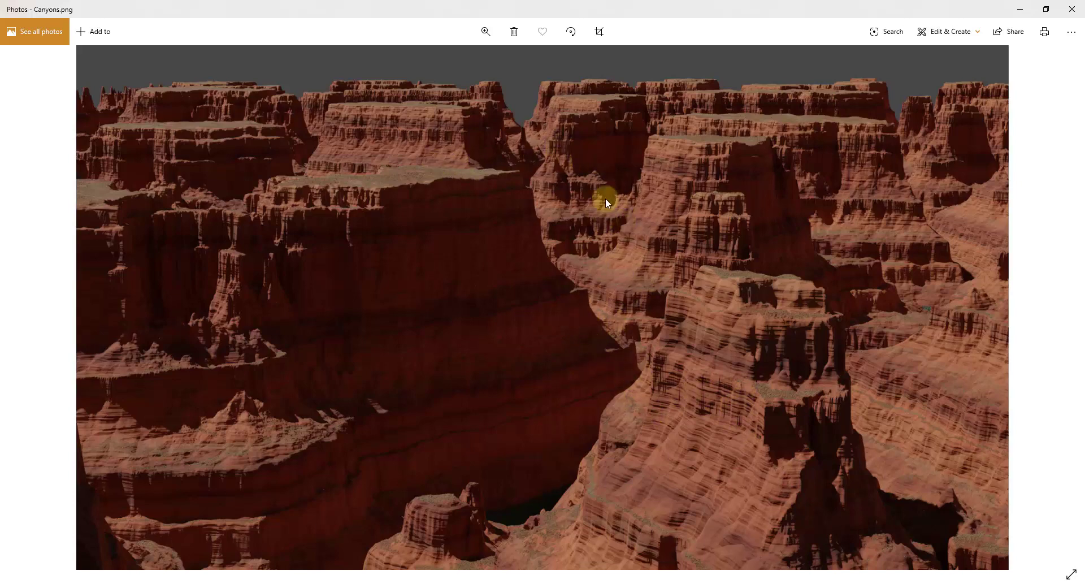
Close the Canyons.png render in Photos
{"action": "left_click", "coordinate": [1072, 9]}
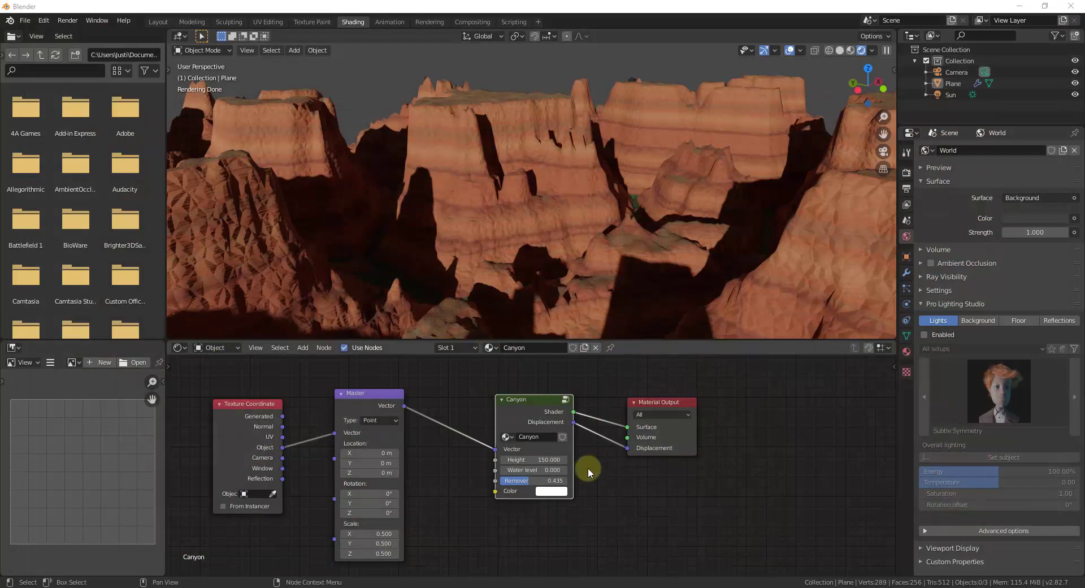
Lower the Canyon node's Height to 125
{"action": "left_click", "coordinate": [529, 459]}
{"action": "type", "text": "125"}
{"action": "key", "text": "Return"}
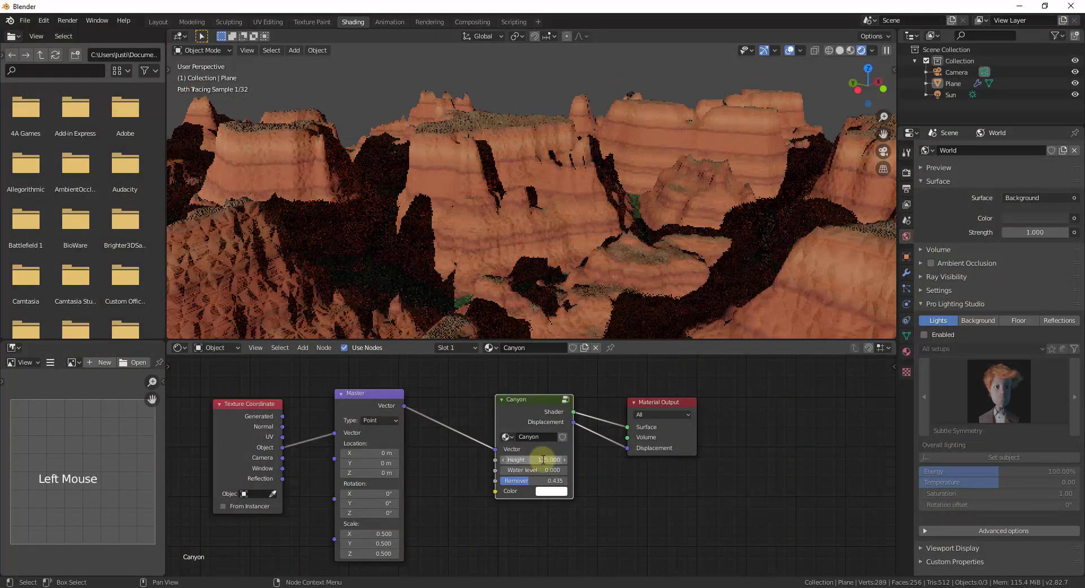
Inside the Canyon node group, reshape the canyon slope curve by pulling its peak down and right
{"action": "left_click", "coordinate": [566, 401]}
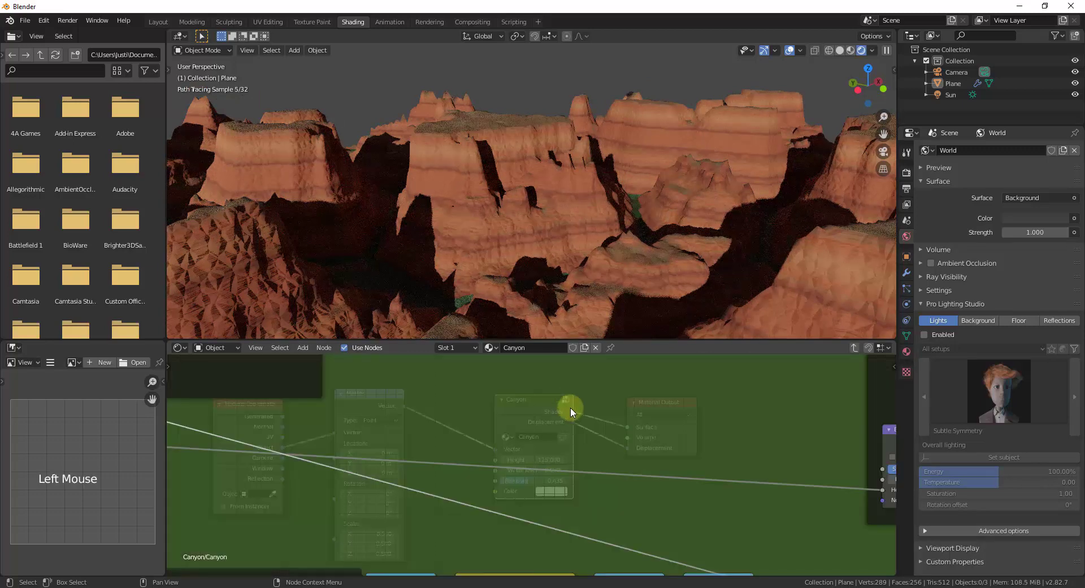
{"action": "scroll", "coordinate": [573, 412], "scroll_direction": "down", "scroll_amount": 17}
{"action": "scroll", "coordinate": [551, 436], "scroll_direction": "down", "scroll_amount": 7}
{"action": "scroll", "coordinate": [508, 477], "scroll_direction": "up", "scroll_amount": 20}
{"action": "scroll", "coordinate": [474, 440], "scroll_direction": "up", "scroll_amount": 2}
{"action": "scroll", "coordinate": [517, 441], "scroll_direction": "down", "scroll_amount": 9}
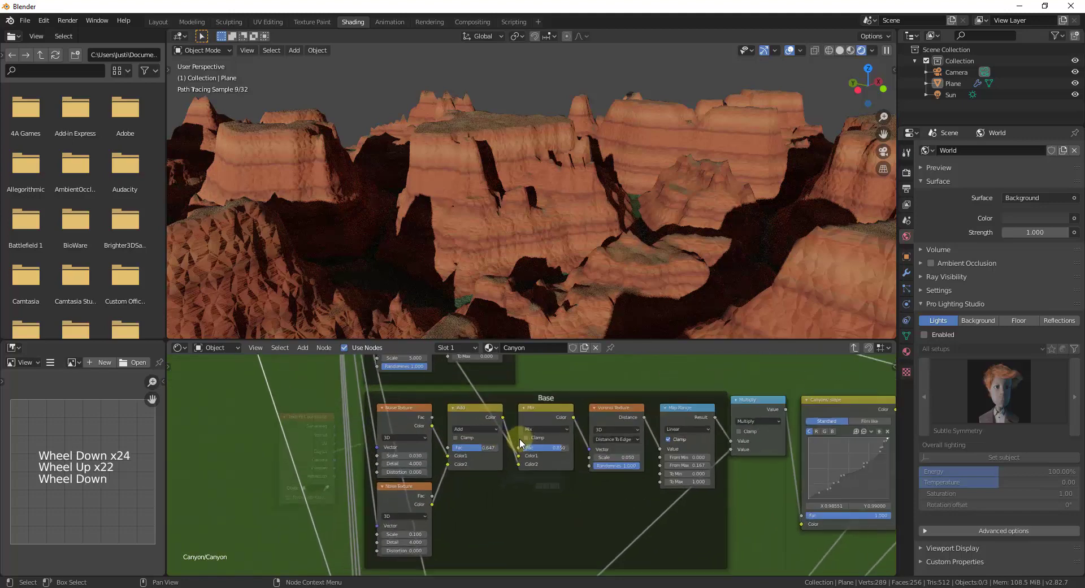
{"action": "scroll", "coordinate": [738, 436], "scroll_direction": "up", "scroll_amount": 13}
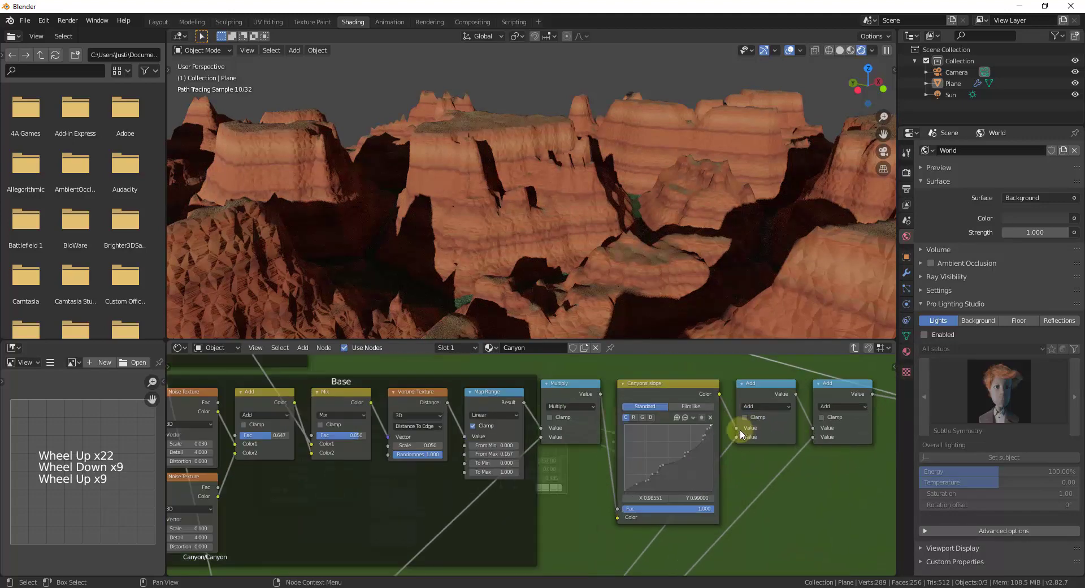
{"action": "left_click_drag", "start_coordinate": [677, 454], "coordinate": [637, 447]}
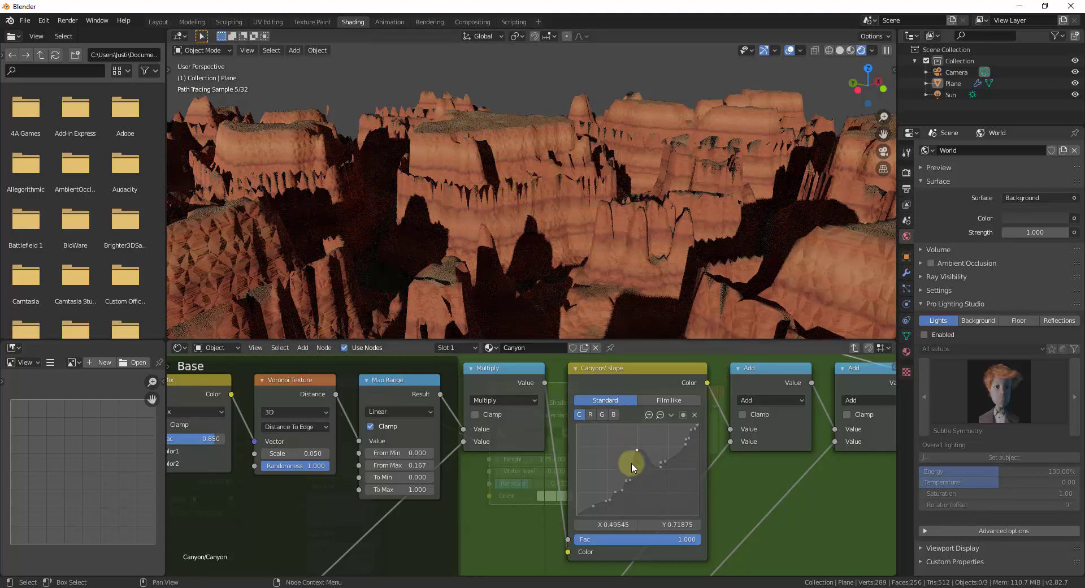
{"action": "left_click_drag", "start_coordinate": [638, 448], "coordinate": [656, 470]}
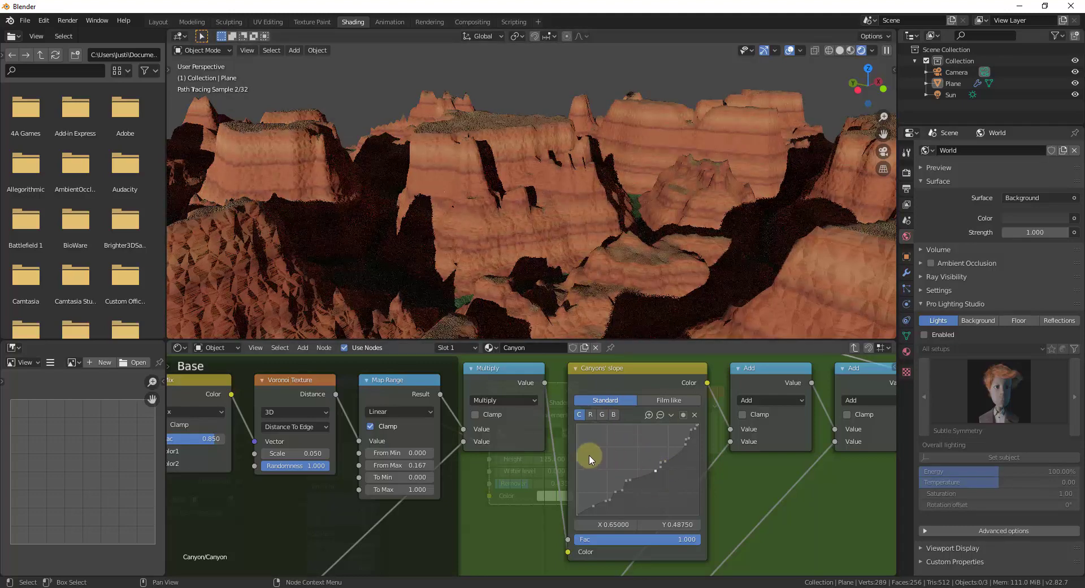
Exit the Canyon node group and return to the Layout workspace viewing the canyon terrain
{"action": "scroll", "coordinate": [545, 463], "scroll_direction": "down", "scroll_amount": 8}
{"action": "scroll", "coordinate": [389, 443], "scroll_direction": "down", "scroll_amount": 3}
{"action": "middle_click_drag", "start_coordinate": [389, 442], "coordinate": [421, 483]}
{"action": "scroll", "coordinate": [394, 442], "scroll_direction": "up", "scroll_amount": 7}
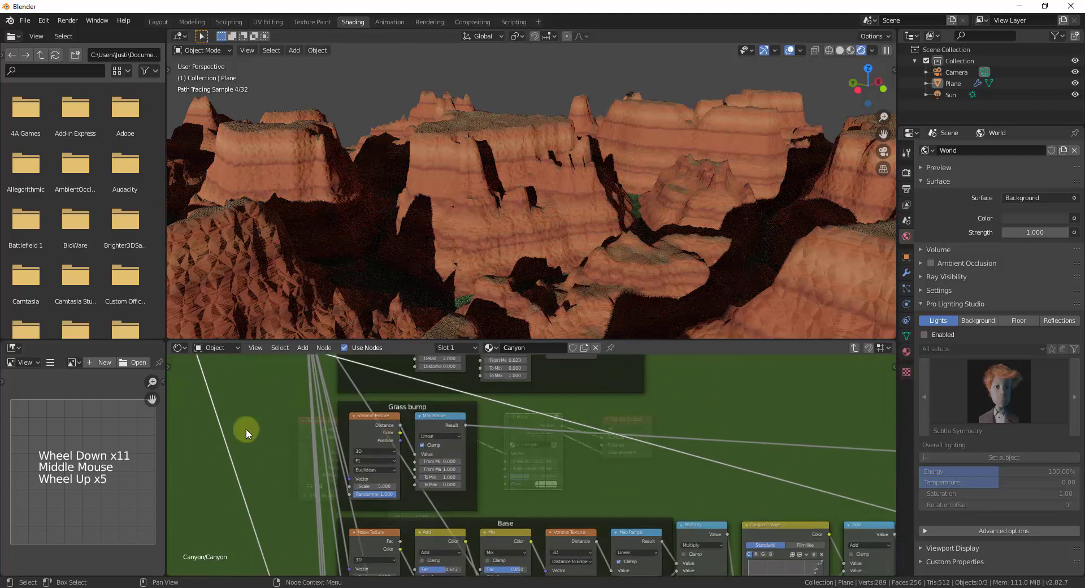
{"action": "scroll", "coordinate": [395, 448], "scroll_direction": "up", "scroll_amount": 2}
{"action": "scroll", "coordinate": [479, 451], "scroll_direction": "down", "scroll_amount": 8}
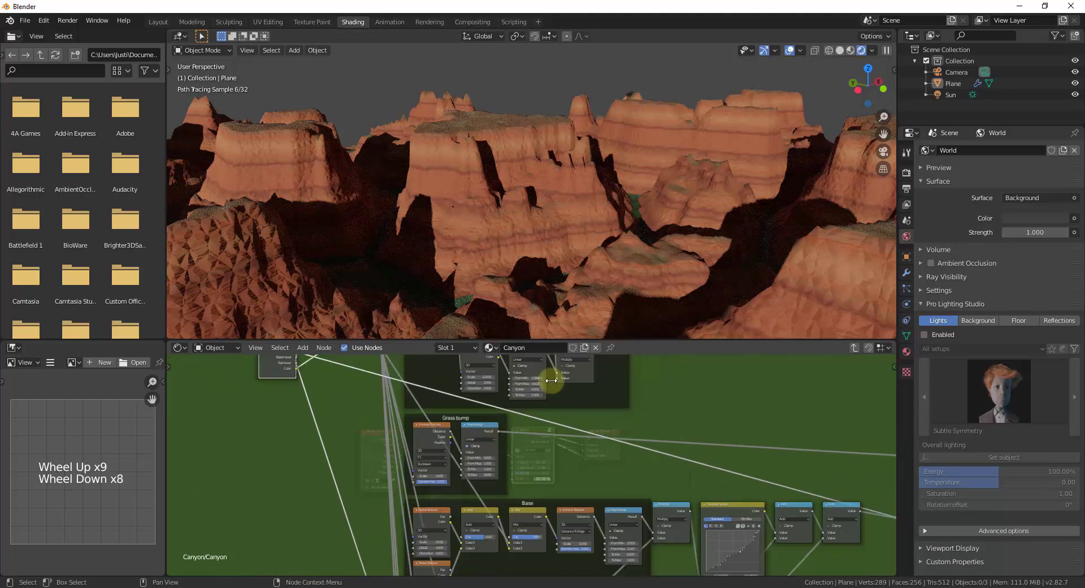
{"action": "scroll", "coordinate": [582, 446], "scroll_direction": "down", "scroll_amount": 7}
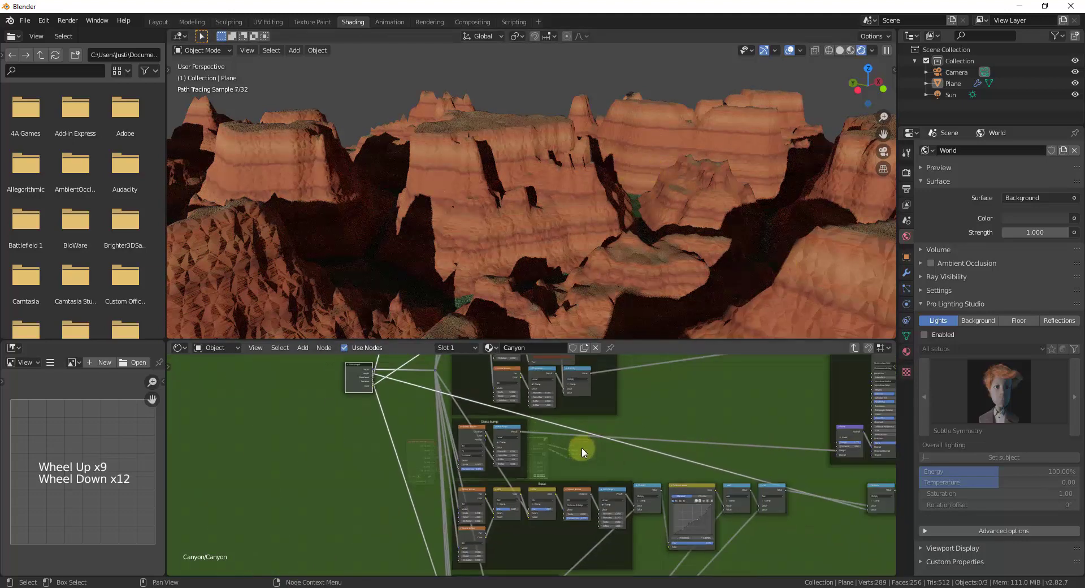
{"action": "left_click", "coordinate": [855, 348]}
{"action": "scroll", "coordinate": [537, 464], "scroll_direction": "up", "scroll_amount": 12}
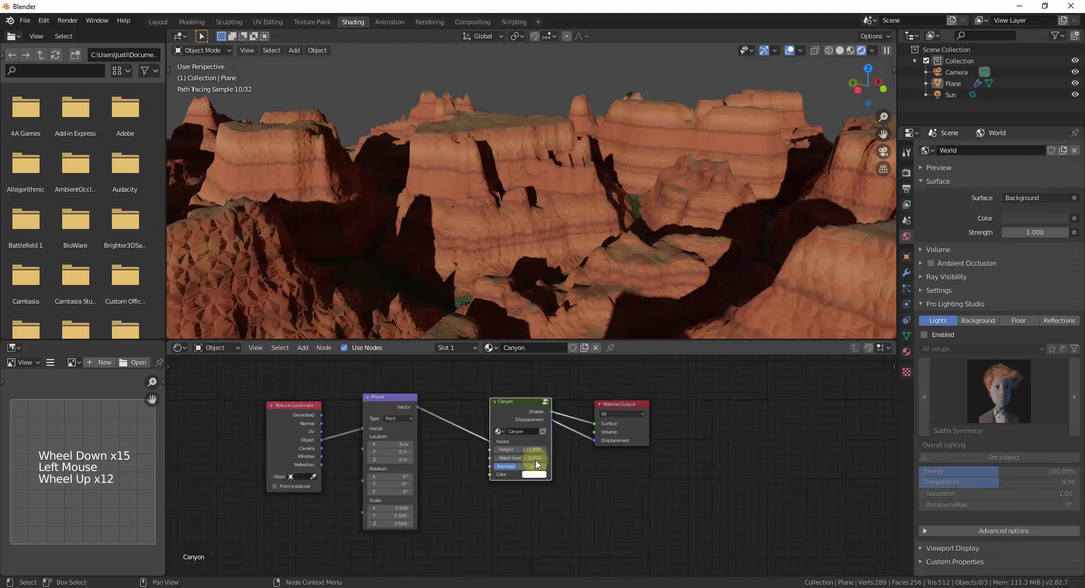
{"action": "scroll", "coordinate": [613, 226], "scroll_direction": "down", "scroll_amount": 1}
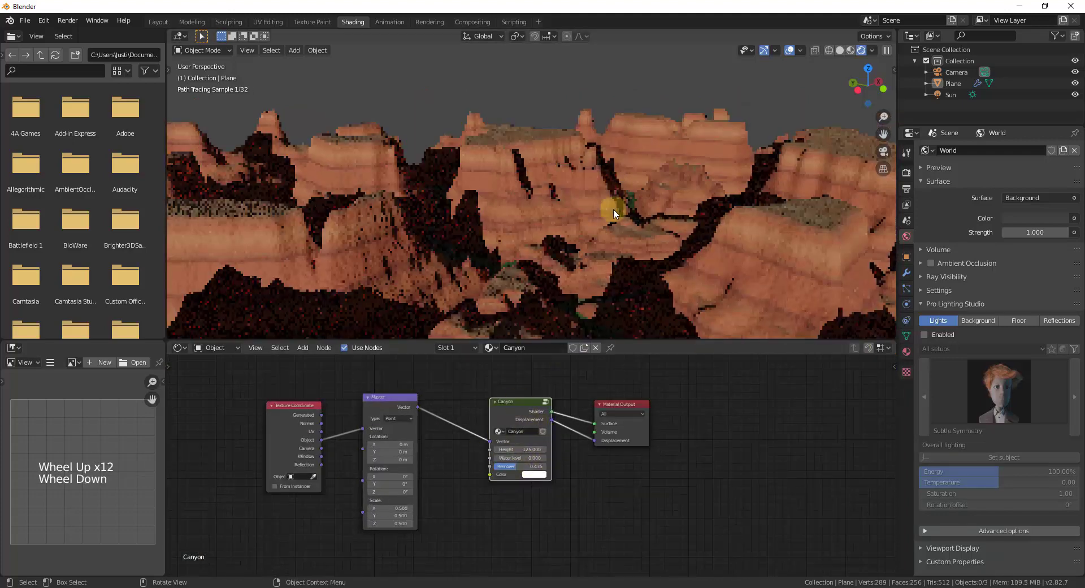
{"action": "middle_click_drag", "start_coordinate": [614, 226], "coordinate": [632, 262]}
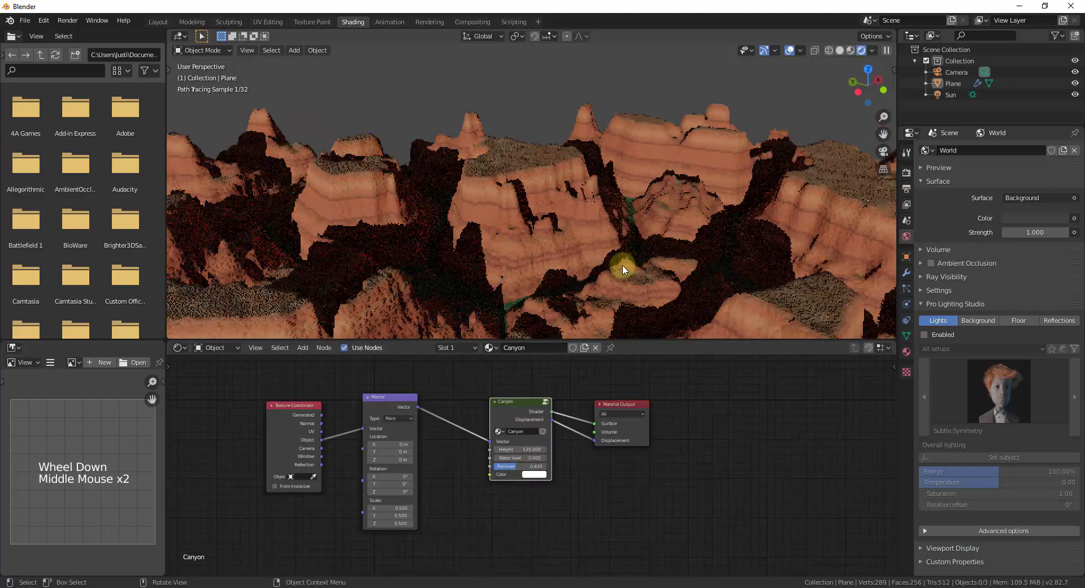
{"action": "middle_click_drag", "start_coordinate": [623, 270], "coordinate": [172, 28], "text": "shift"}
{"action": "left_click", "coordinate": [158, 22]}
{"action": "middle_click", "coordinate": [498, 257]}
Apply the Desert environment preset to the terrain plane and orbit over the dunes
{"action": "left_click", "coordinate": [602, 254]}
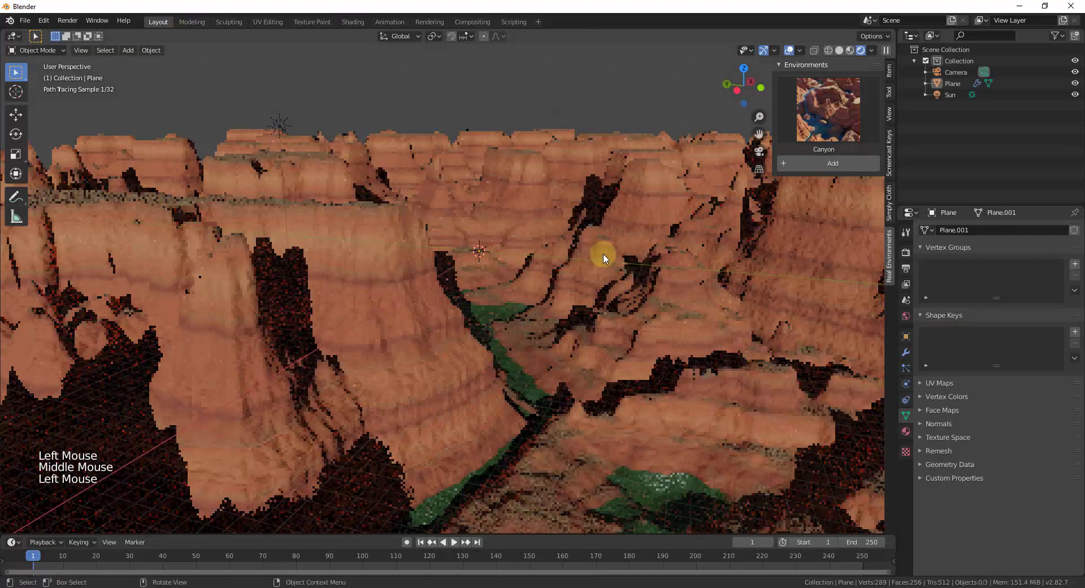
{"action": "left_click", "coordinate": [813, 117]}
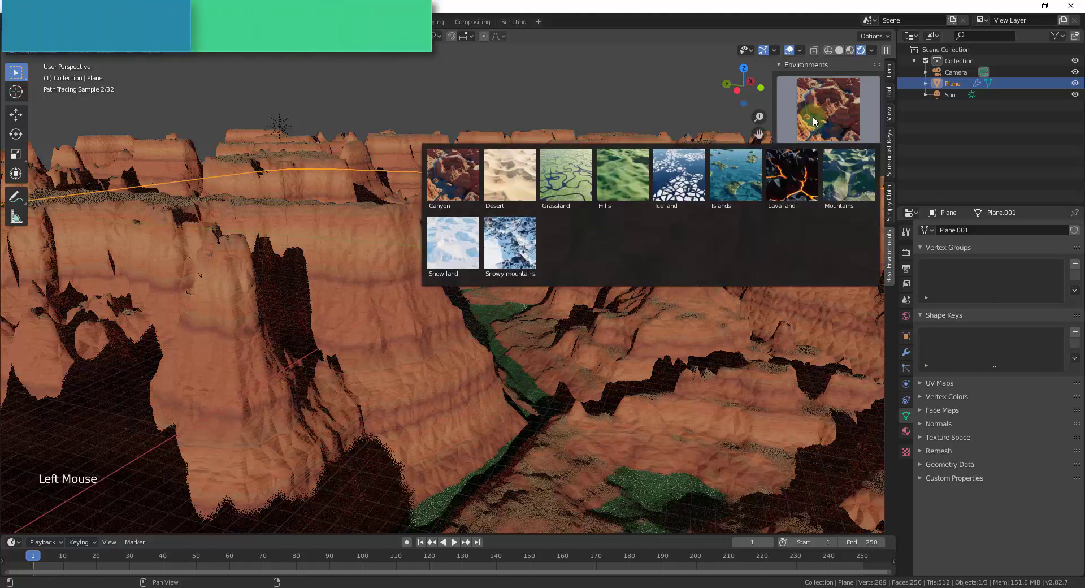
{"action": "left_click", "coordinate": [509, 174]}
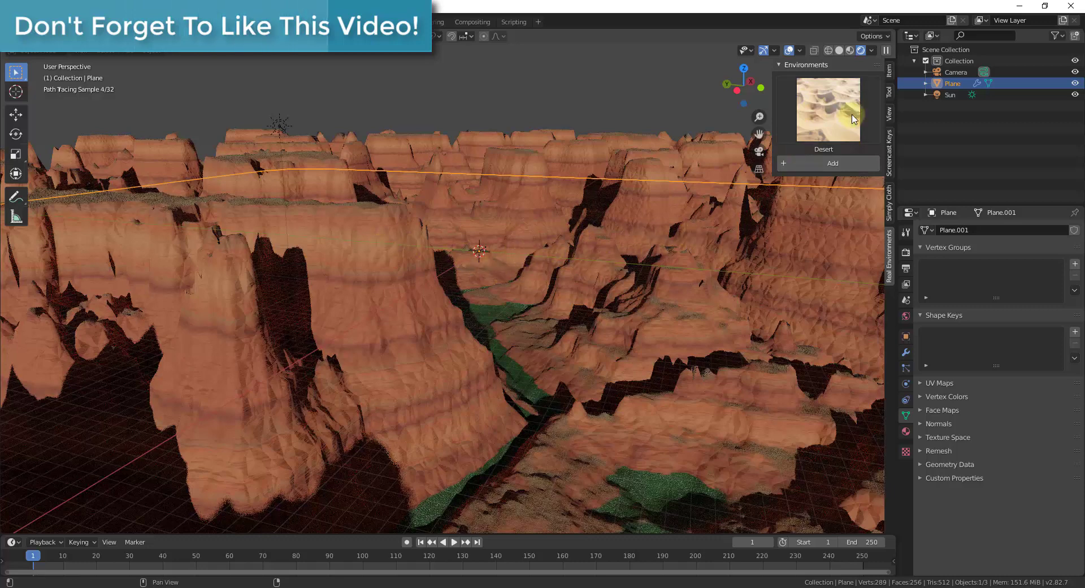
{"action": "left_click", "coordinate": [825, 162]}
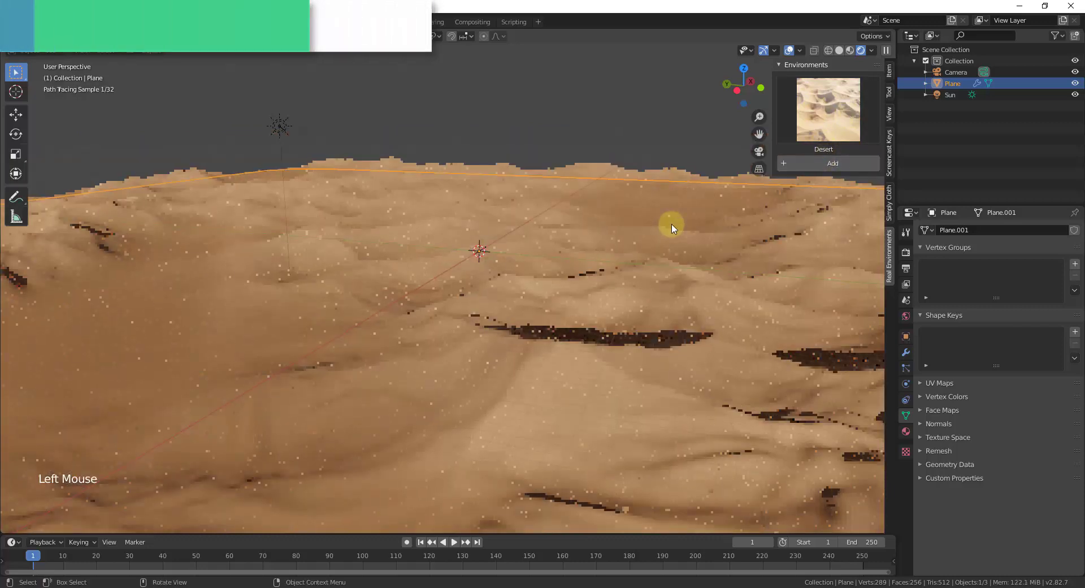
{"action": "middle_click_drag", "start_coordinate": [562, 264], "coordinate": [653, 296]}
{"action": "scroll", "coordinate": [538, 305], "scroll_direction": "up", "scroll_amount": 2}
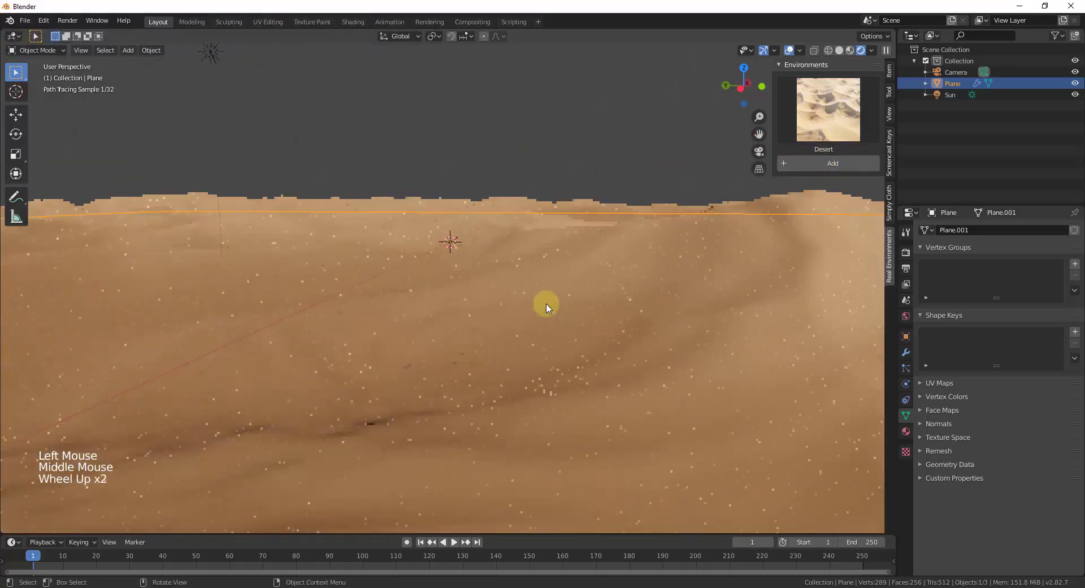
{"action": "mouse_move", "coordinate": [537, 305]}
{"action": "middle_mouse_down"}
{"action": "mouse_move", "coordinate": [637, 309]}
{"action": "mouse_move", "coordinate": [596, 293]}
{"action": "mouse_move", "coordinate": [714, 306]}
{"action": "mouse_move", "coordinate": [576, 296]}
{"action": "mouse_move", "coordinate": [620, 292]}
{"action": "mouse_move", "coordinate": [486, 192]}
{"action": "middle_mouse_up"}
{"action": "scroll", "coordinate": [596, 294], "scroll_direction": "down", "scroll_amount": 2}
{"action": "scroll", "coordinate": [622, 294], "scroll_direction": "down", "scroll_amount": 1}
In the Shading workspace, set the Desert node's Height to 75 and Rocks to 1.000
{"action": "left_click", "coordinate": [346, 22]}
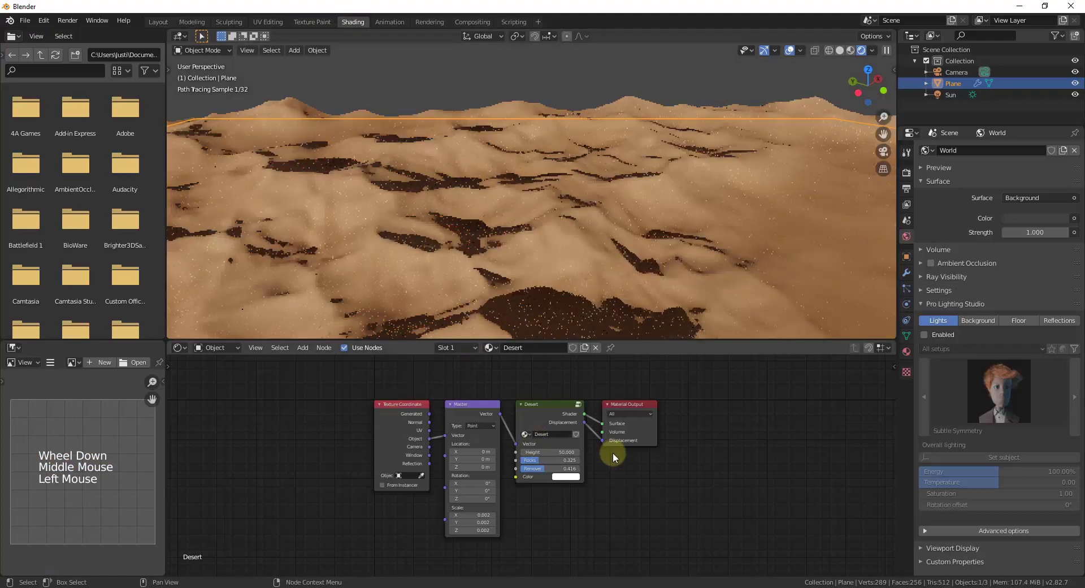
{"action": "left_click", "coordinate": [578, 452]}
{"action": "left_click", "coordinate": [578, 453]}
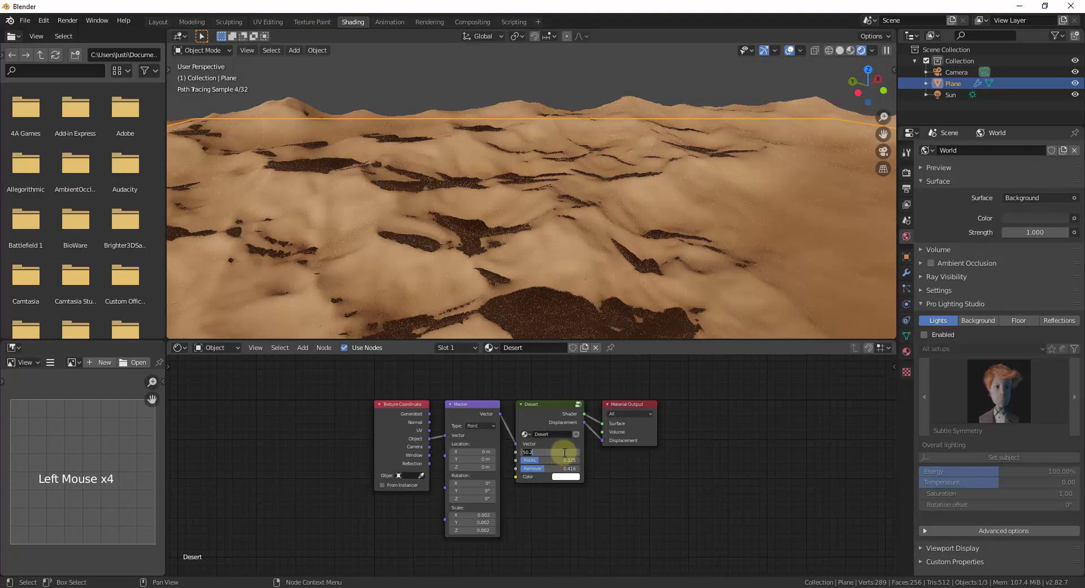
{"action": "type", "text": "75"}
{"action": "key", "text": "Return"}
{"action": "left_click_drag", "start_coordinate": [560, 459], "coordinate": [558, 464]}
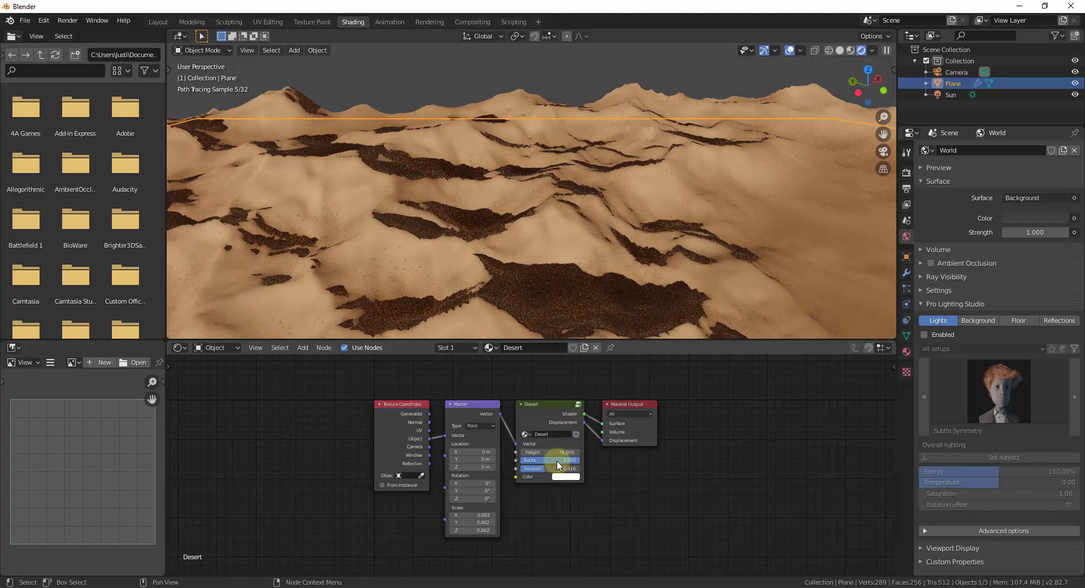
{"action": "scroll", "coordinate": [634, 237], "scroll_direction": "up", "scroll_amount": 6}
{"action": "scroll", "coordinate": [562, 208], "scroll_direction": "down", "scroll_amount": 3}
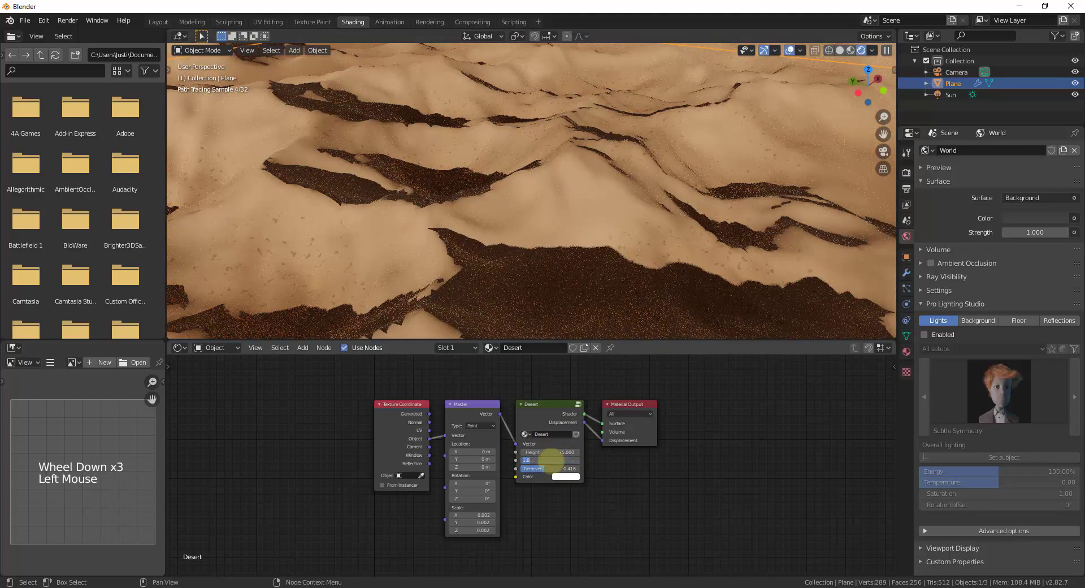
{"action": "left_click", "coordinate": [159, 21]}
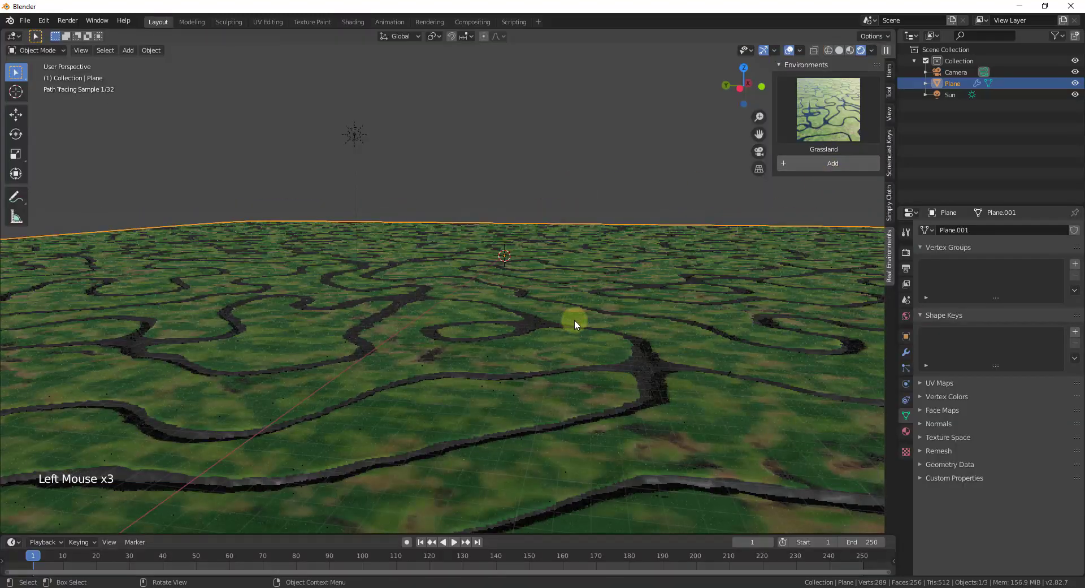
Swap the terrain from Grassland to the Hills and then Lava land presets, orbiting each
{"action": "middle_click_drag", "start_coordinate": [575, 320], "coordinate": [540, 353]}
{"action": "scroll", "coordinate": [548, 424], "scroll_direction": "down", "scroll_amount": 1}
{"action": "scroll", "coordinate": [564, 439], "scroll_direction": "up", "scroll_amount": 5}
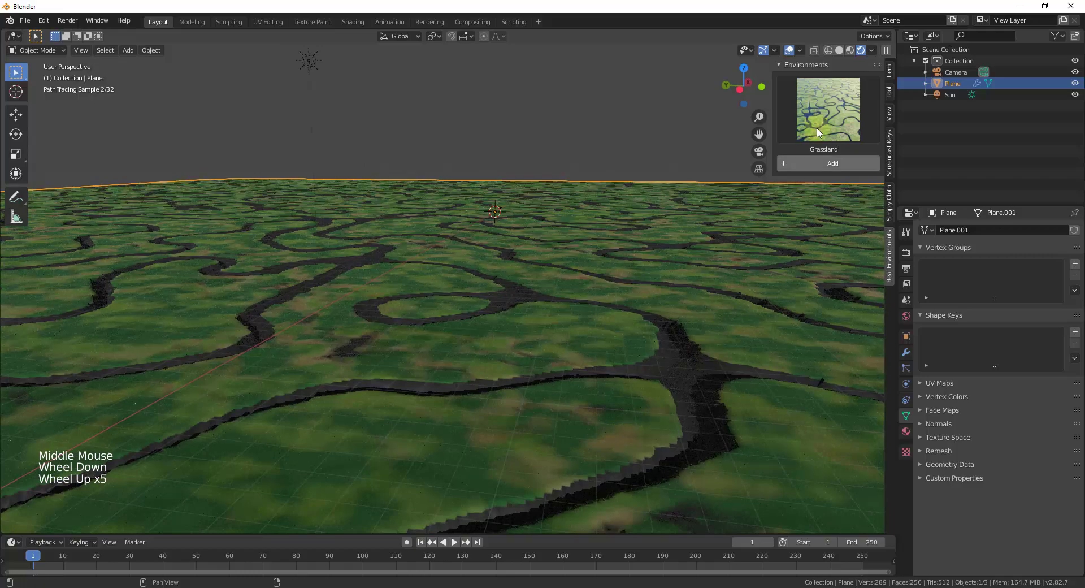
{"action": "left_click", "coordinate": [818, 132]}
{"action": "left_click", "coordinate": [616, 179]}
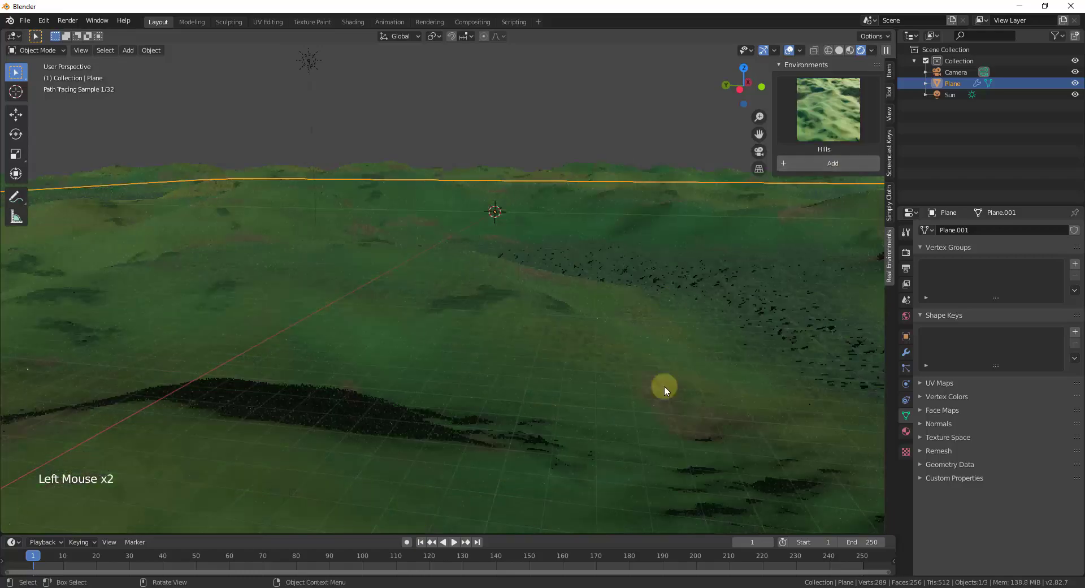
{"action": "scroll", "coordinate": [609, 346], "scroll_direction": "up", "scroll_amount": 2}
{"action": "middle_click_drag", "start_coordinate": [609, 346], "coordinate": [453, 313]}
{"action": "left_click", "coordinate": [828, 111]}
{"action": "left_click", "coordinate": [791, 175]}
{"action": "scroll", "coordinate": [650, 293], "scroll_direction": "down", "scroll_amount": 1}
{"action": "middle_click_drag", "start_coordinate": [650, 293], "coordinate": [431, 325]}
Settle on the Mountains environment and orbit around the rocky peaks
{"action": "left_click", "coordinate": [828, 113]}
{"action": "left_click", "coordinate": [846, 175]}
{"action": "scroll", "coordinate": [579, 296], "scroll_direction": "down", "scroll_amount": 4}
{"action": "middle_click_drag", "start_coordinate": [578, 296], "coordinate": [591, 310]}
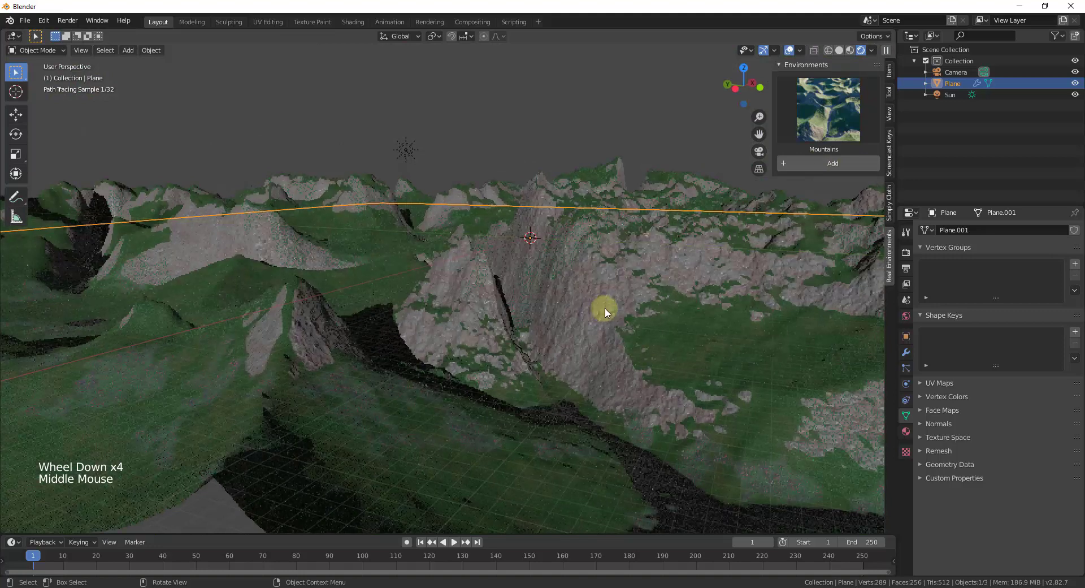
{"action": "scroll", "coordinate": [610, 300], "scroll_direction": "up", "scroll_amount": 2}
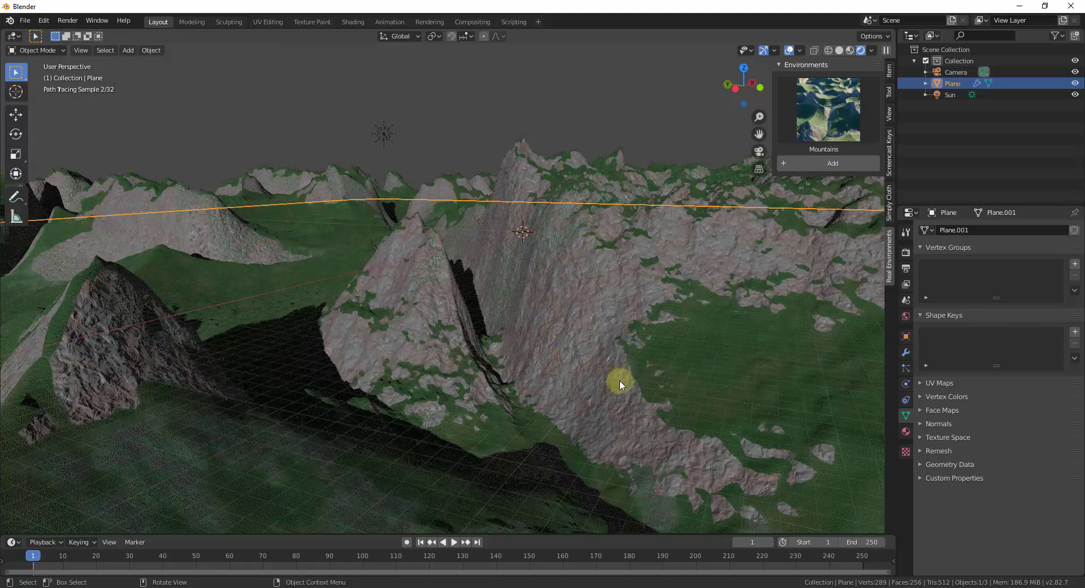
{"action": "middle_click_drag", "start_coordinate": [619, 382], "coordinate": [520, 238]}
{"action": "scroll", "coordinate": [515, 234], "scroll_direction": "up", "scroll_amount": 2}
{"action": "scroll", "coordinate": [496, 269], "scroll_direction": "down", "scroll_amount": 1}
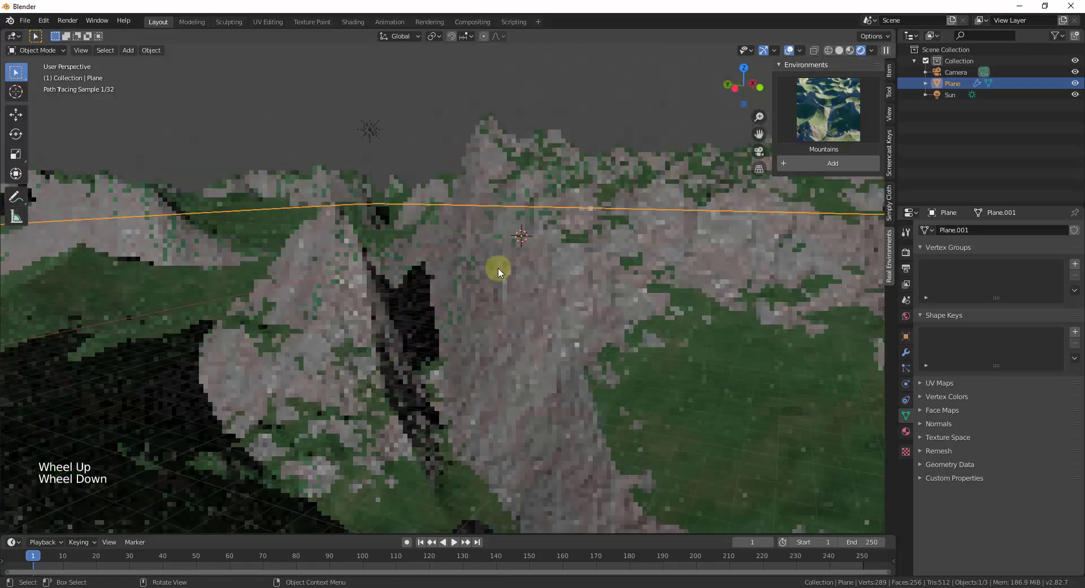
{"action": "middle_click_drag", "start_coordinate": [506, 320], "coordinate": [487, 256]}
{"action": "middle_click_drag", "start_coordinate": [521, 355], "coordinate": [407, 340]}
{"action": "scroll", "coordinate": [399, 303], "scroll_direction": "up", "scroll_amount": 1}
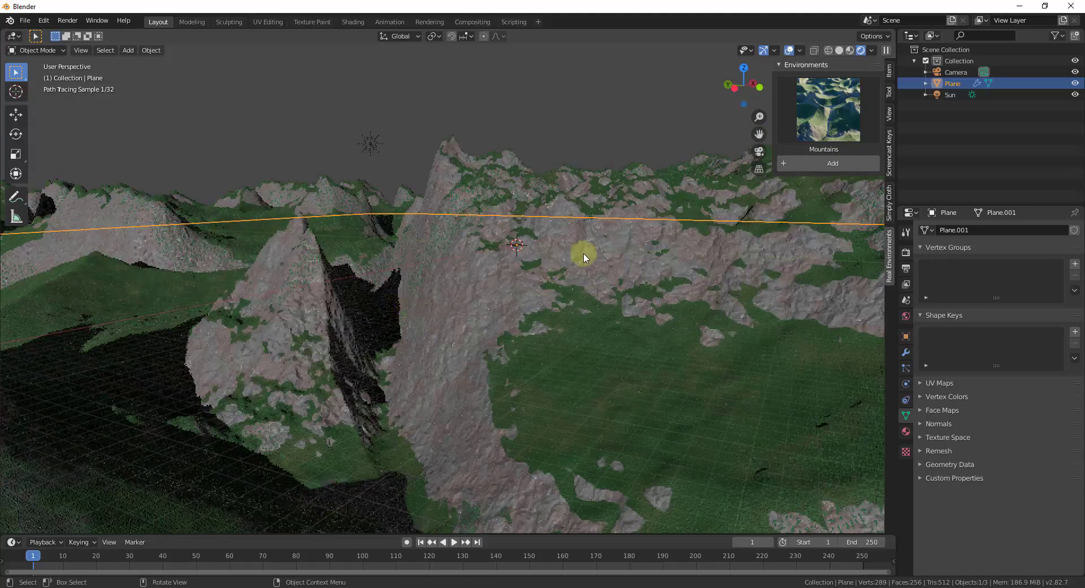
{"action": "left_click", "coordinate": [828, 109]}
Apply the Islands environment and orbit and zoom across the scattered green islands
{"action": "left_click", "coordinate": [509, 247]}
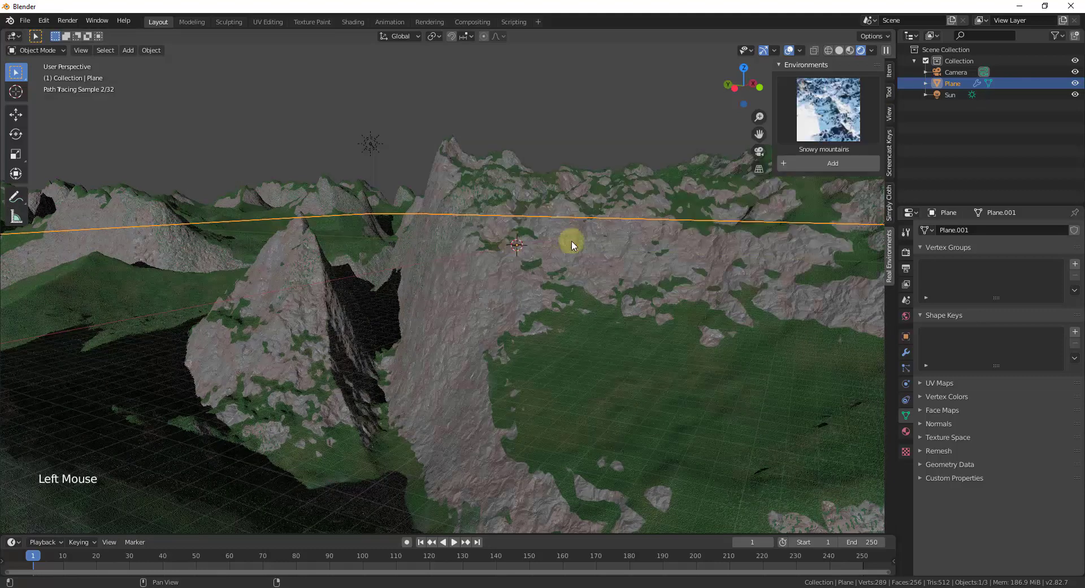
{"action": "left_click", "coordinate": [580, 355]}
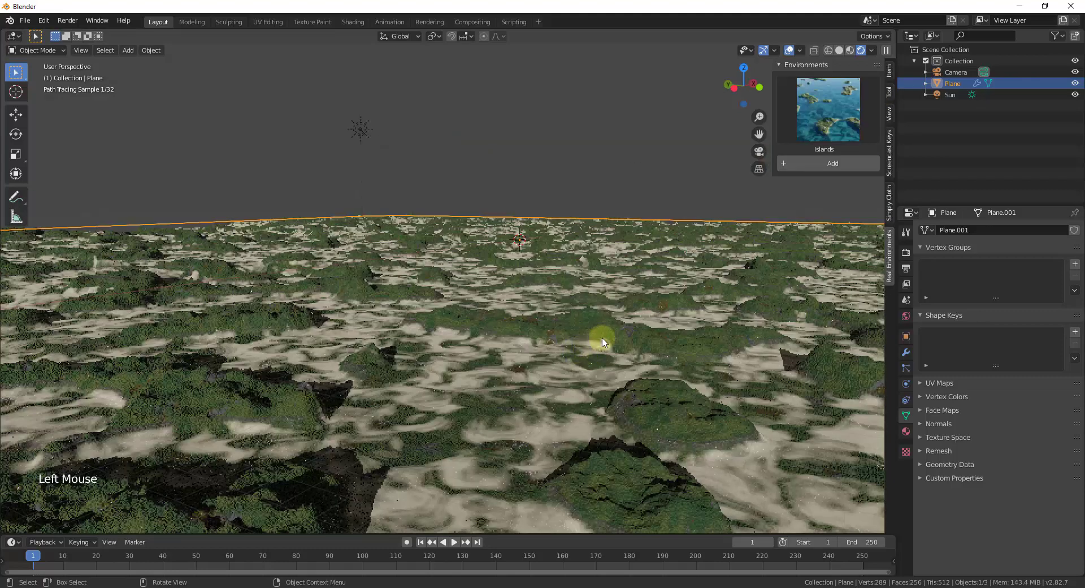
{"action": "middle_click_drag", "start_coordinate": [604, 341], "coordinate": [387, 354]}
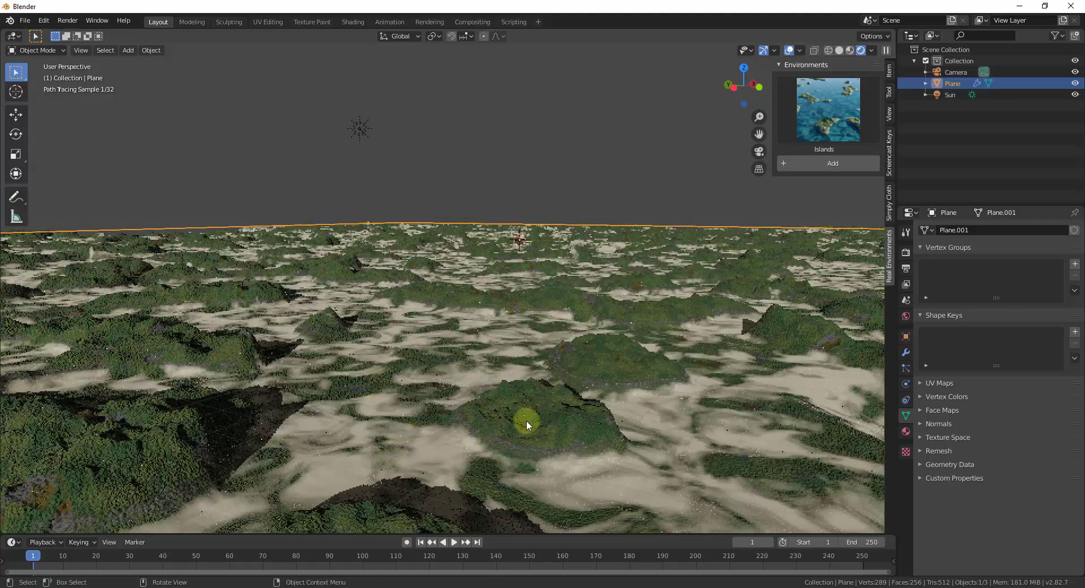
{"action": "scroll", "coordinate": [407, 483], "scroll_direction": "up", "scroll_amount": 7}
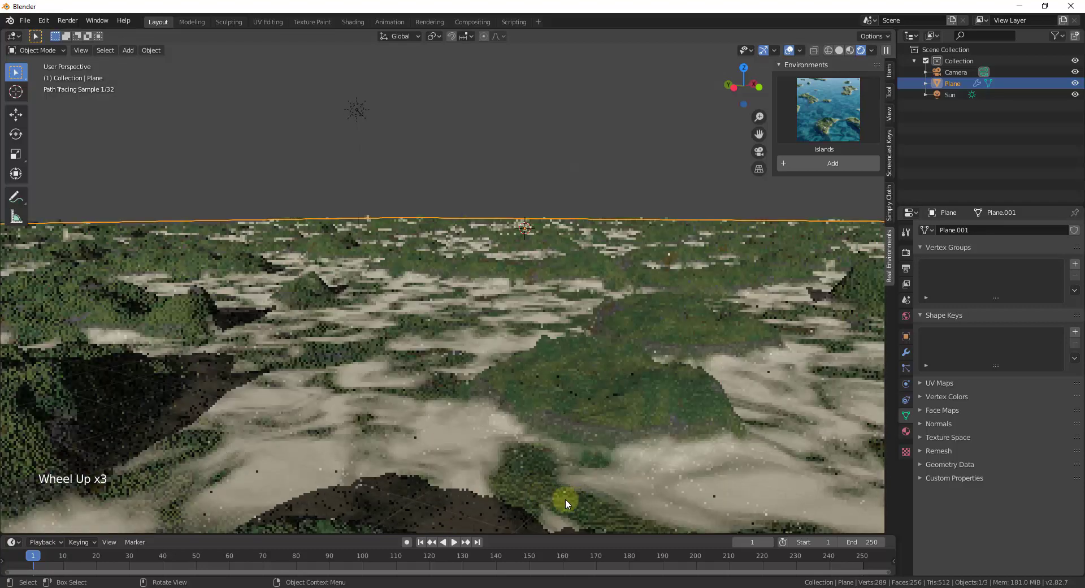
{"action": "scroll", "coordinate": [497, 480], "scroll_direction": "up", "scroll_amount": 5}
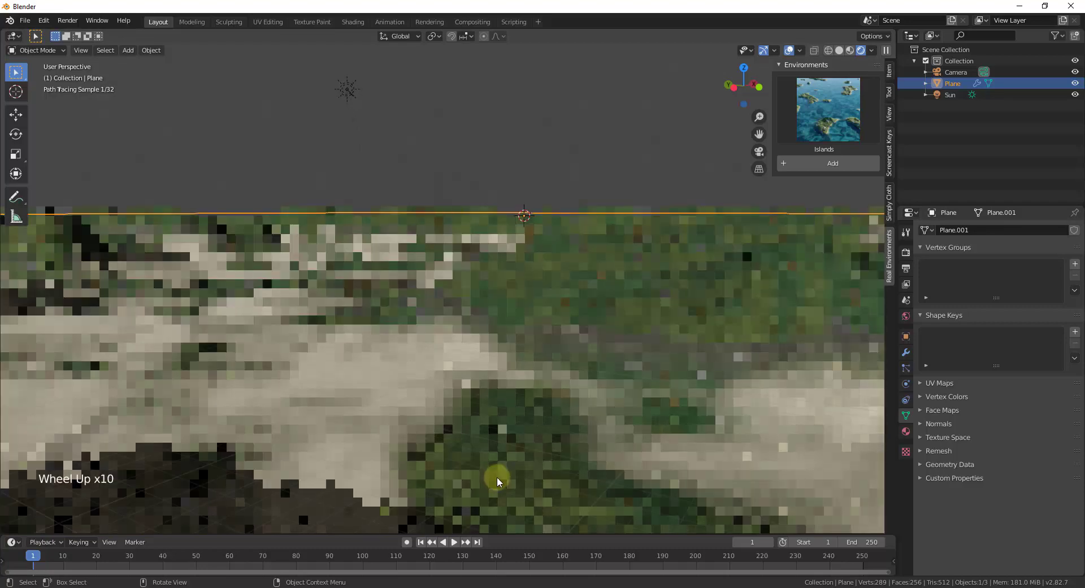
{"action": "scroll", "coordinate": [496, 478], "scroll_direction": "down", "scroll_amount": 11}
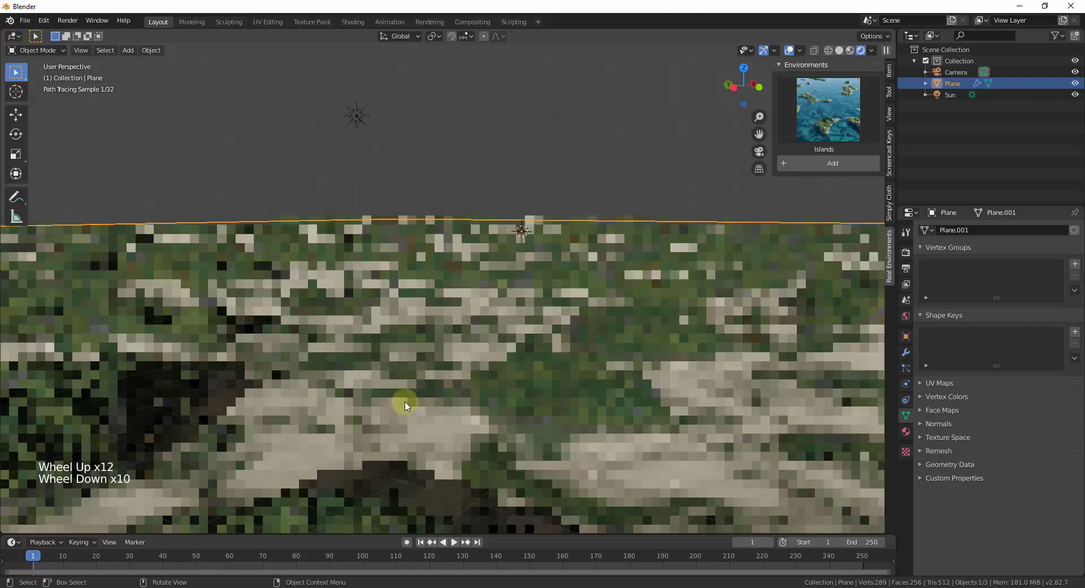
{"action": "middle_click_drag", "start_coordinate": [405, 402], "coordinate": [422, 399]}
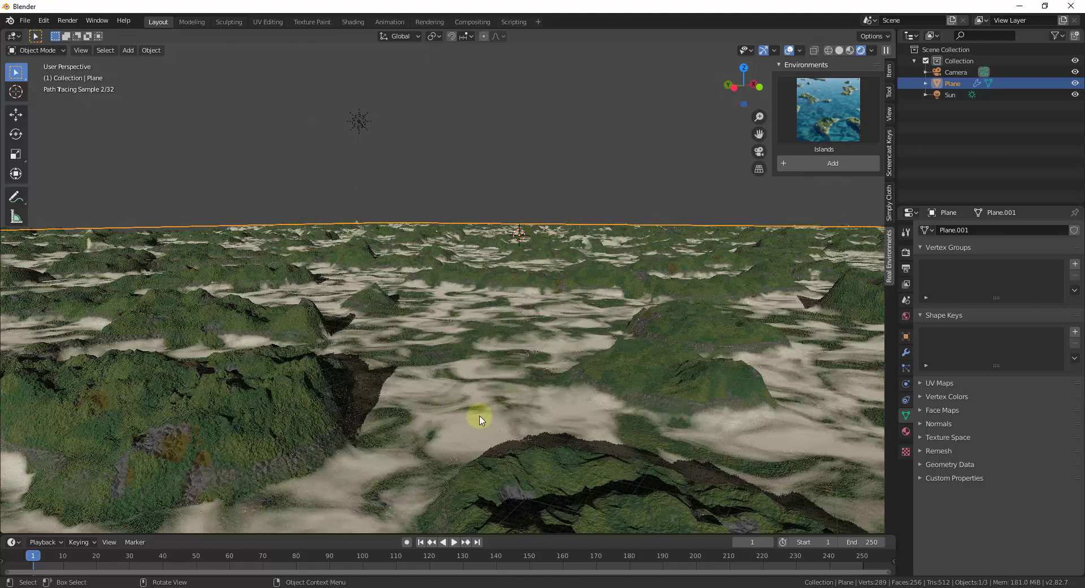
{"action": "mouse_move", "coordinate": [489, 432]}
{"action": "middle_mouse_down"}
{"action": "mouse_move", "coordinate": [492, 388]}
{"action": "mouse_move", "coordinate": [503, 427]}
{"action": "mouse_move", "coordinate": [494, 422]}
{"action": "middle_mouse_up"}
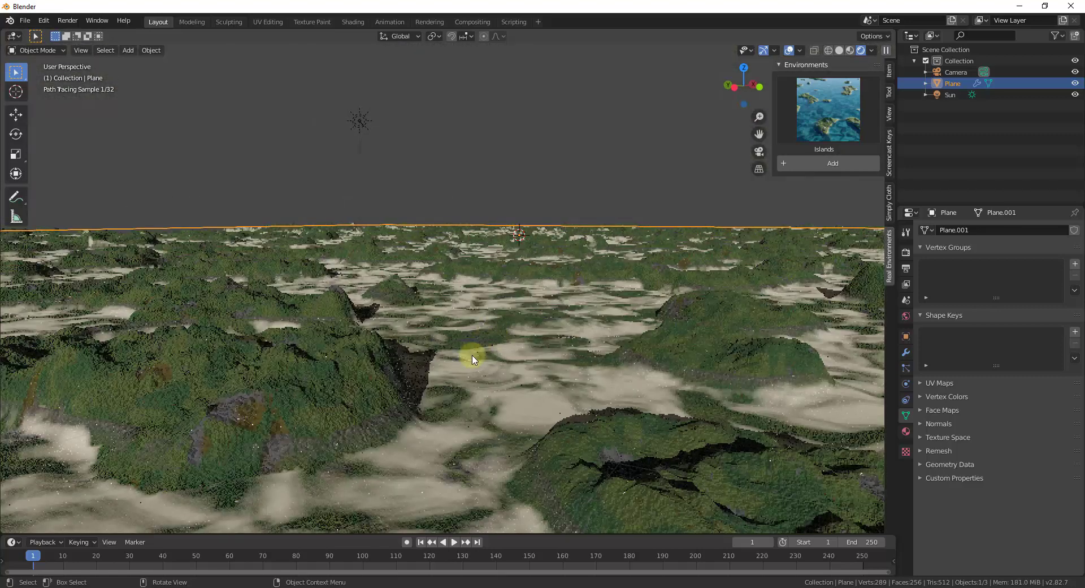
{"action": "key", "text": "shift+a"}
Add a 2000 m mesh plane at the origin, then select the islands terrain and render
{"action": "mouse_move", "coordinate": [432, 230]}
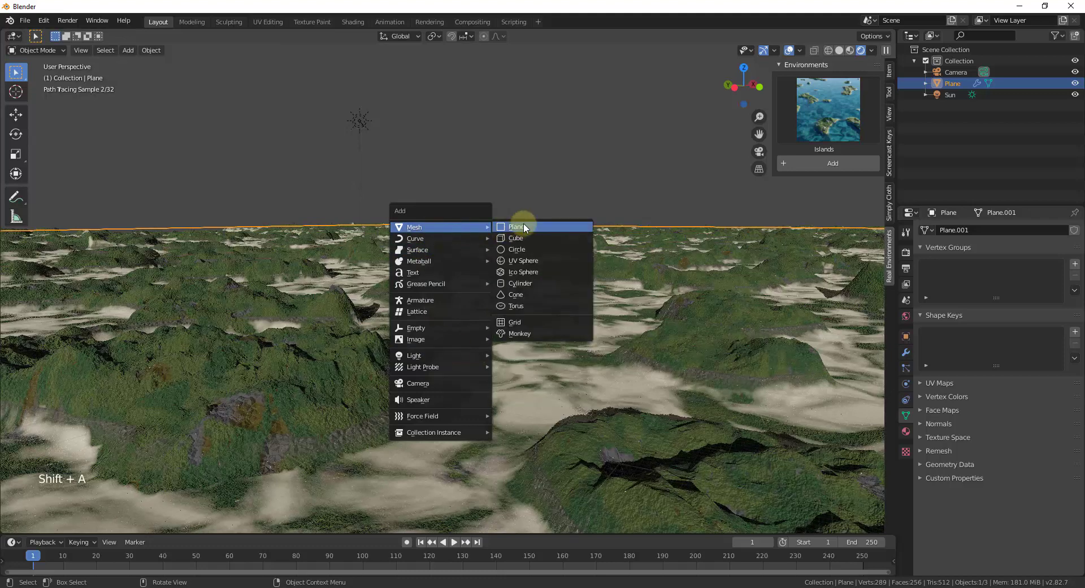
{"action": "left_click", "coordinate": [523, 226]}
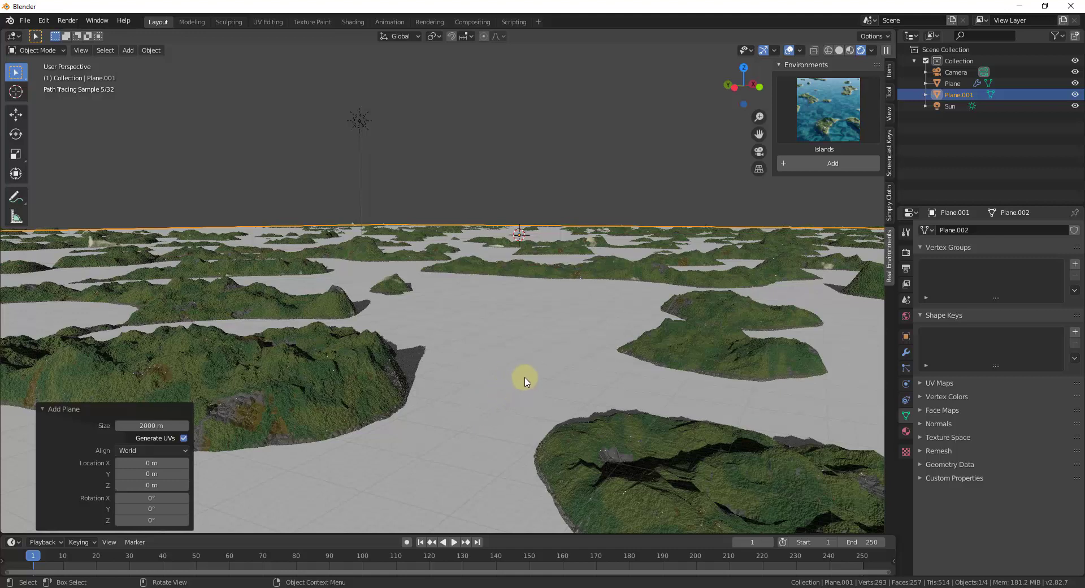
{"action": "left_click", "coordinate": [476, 375]}
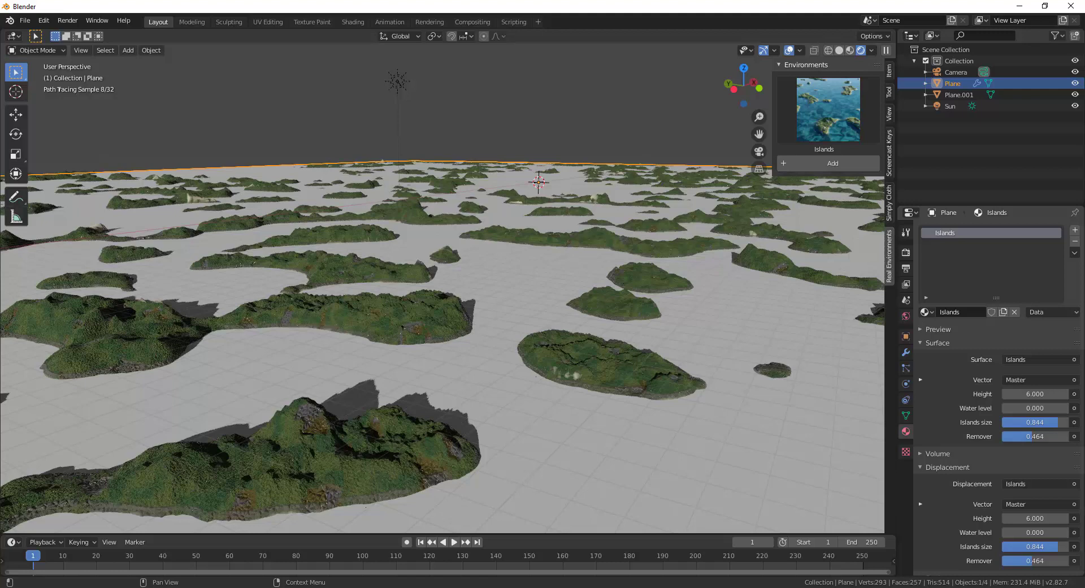
{"action": "key", "text": "F12"}
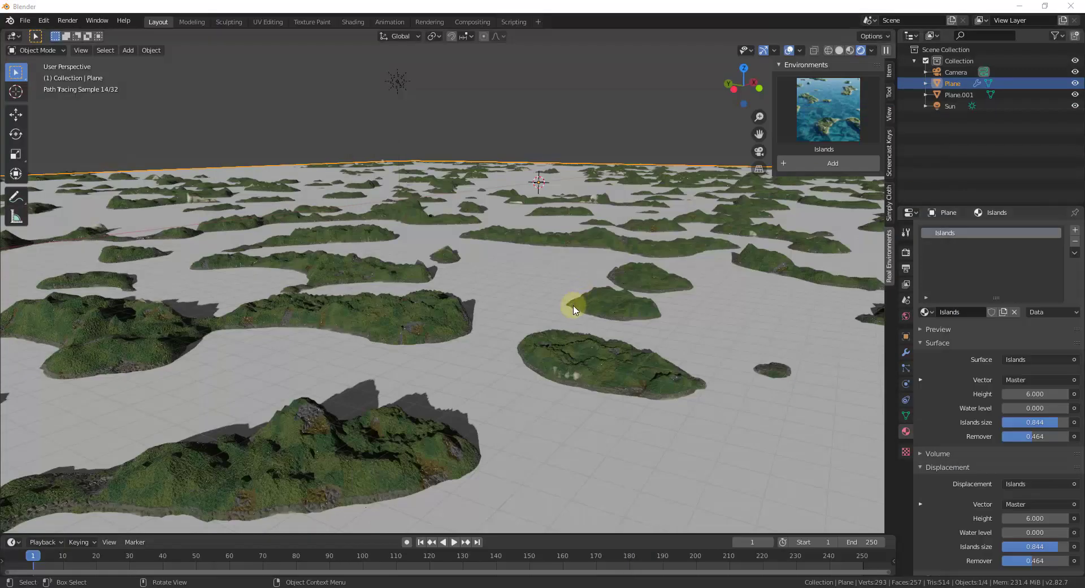
Assign the existing Water material to Plane.001
{"action": "left_click", "coordinate": [618, 397]}
{"action": "left_click", "coordinate": [958, 95]}
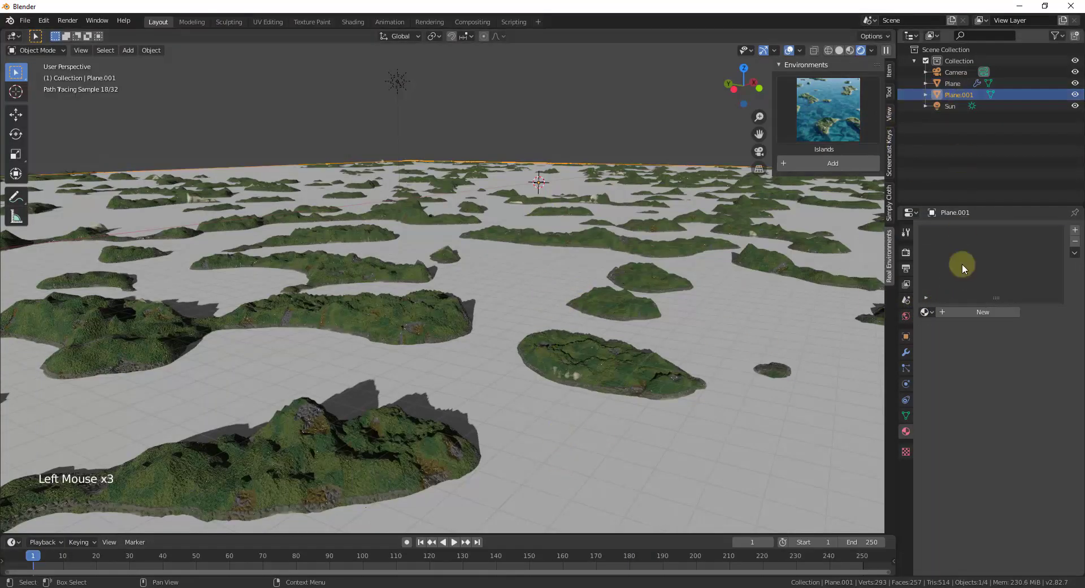
{"action": "left_click", "coordinate": [925, 312]}
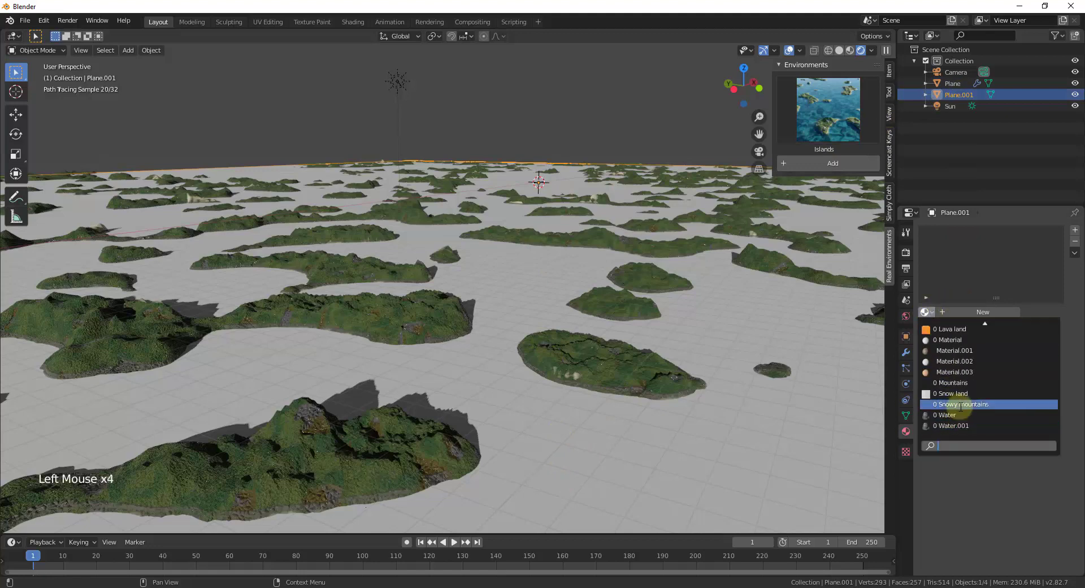
{"action": "left_click", "coordinate": [947, 414]}
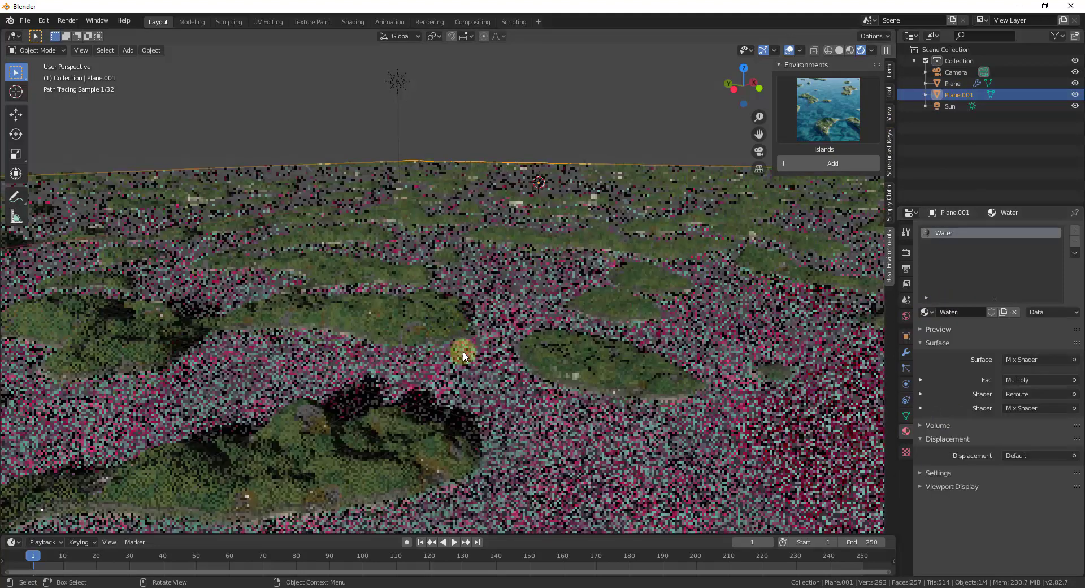